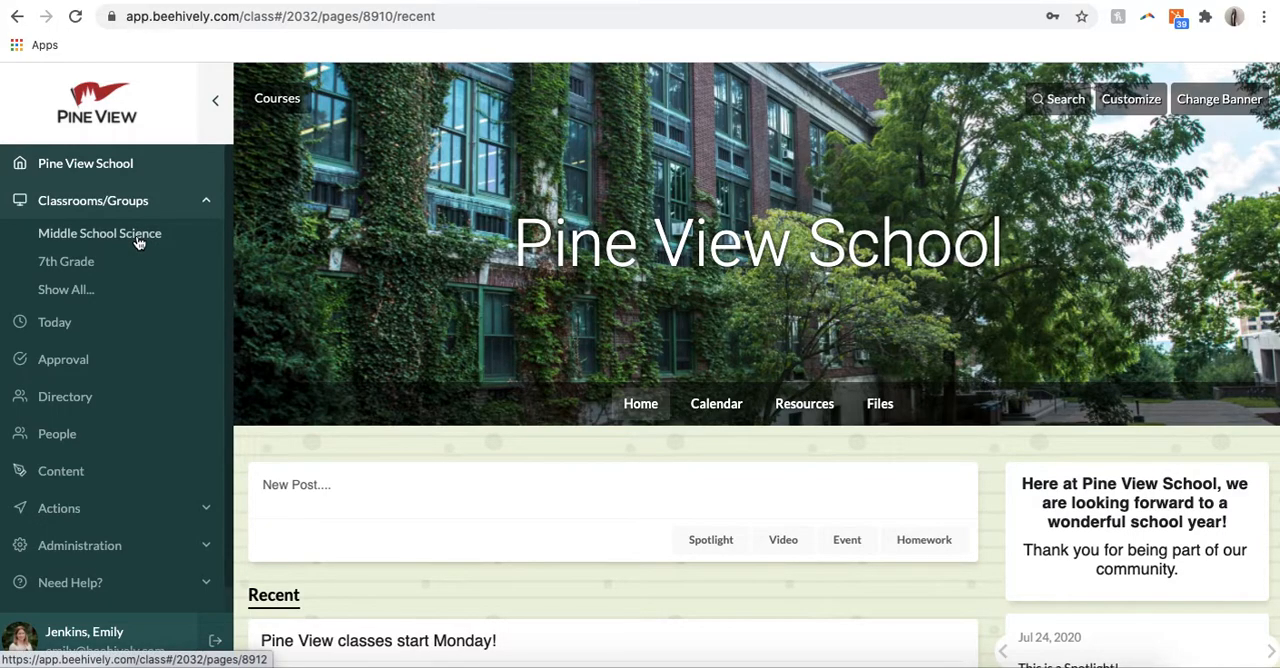
Step: Open the Middle School Science classroom and look through its home page, including the announcements, welcome text and spotlight
click(137, 238)
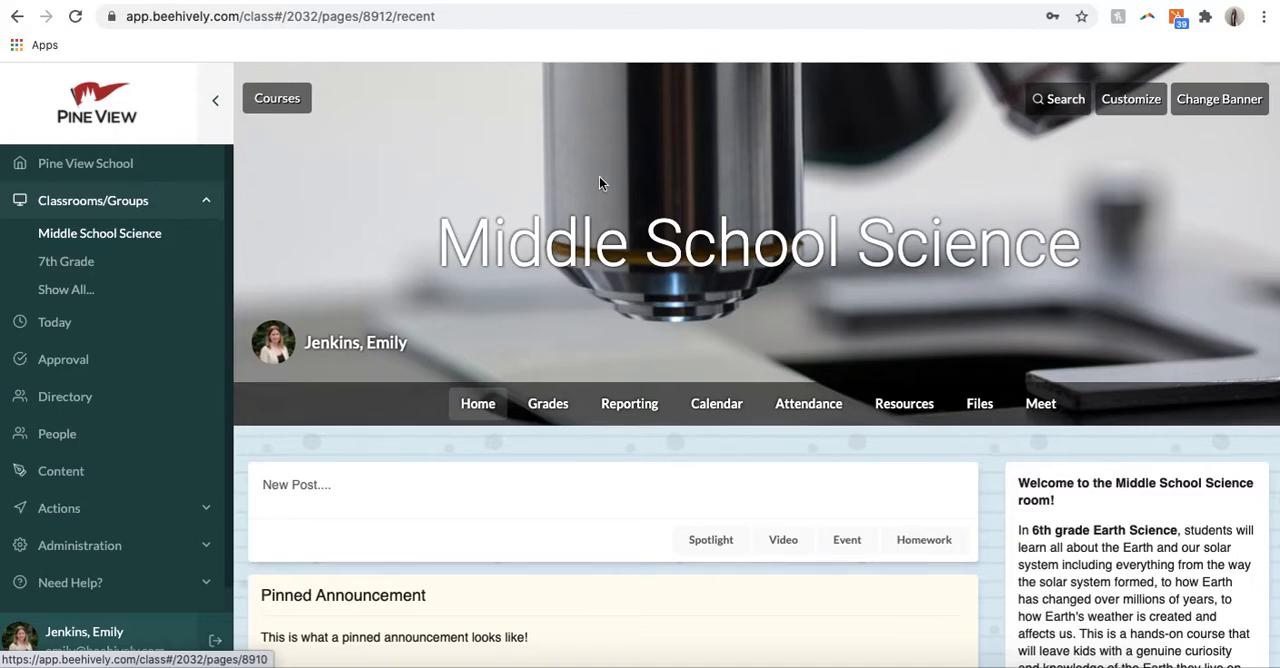
scroll(598, 503, down, 6)
scroll(600, 503, up, 8)
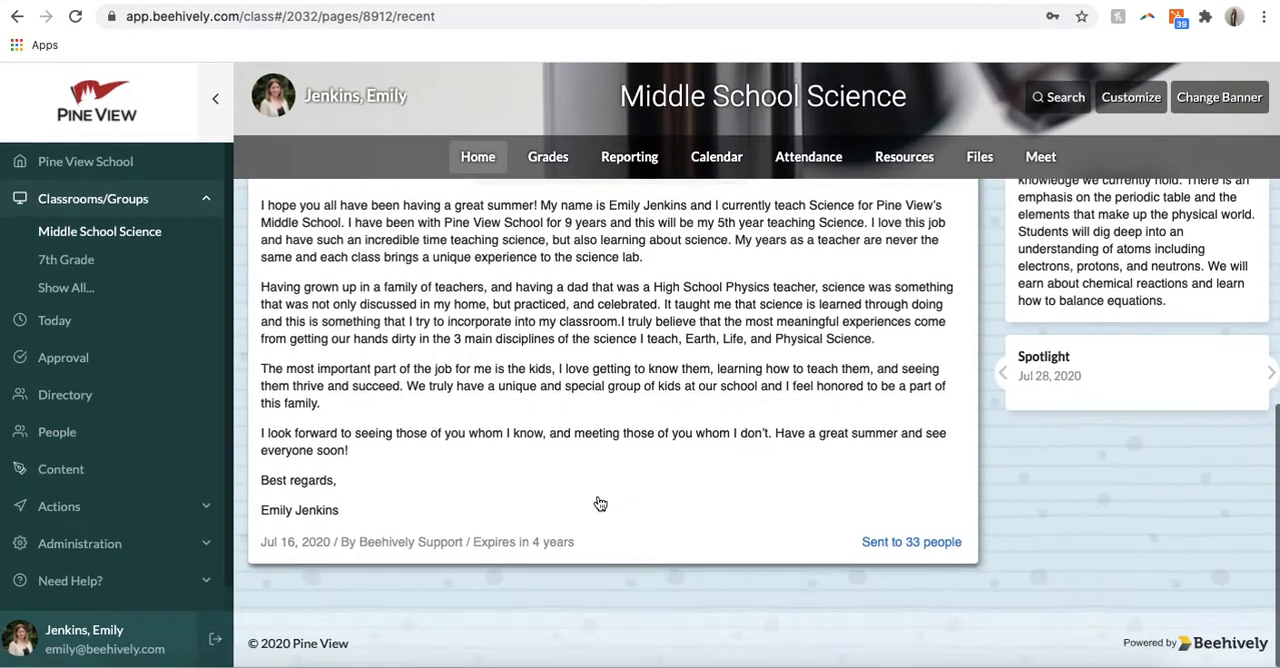
scroll(600, 503, down, 10)
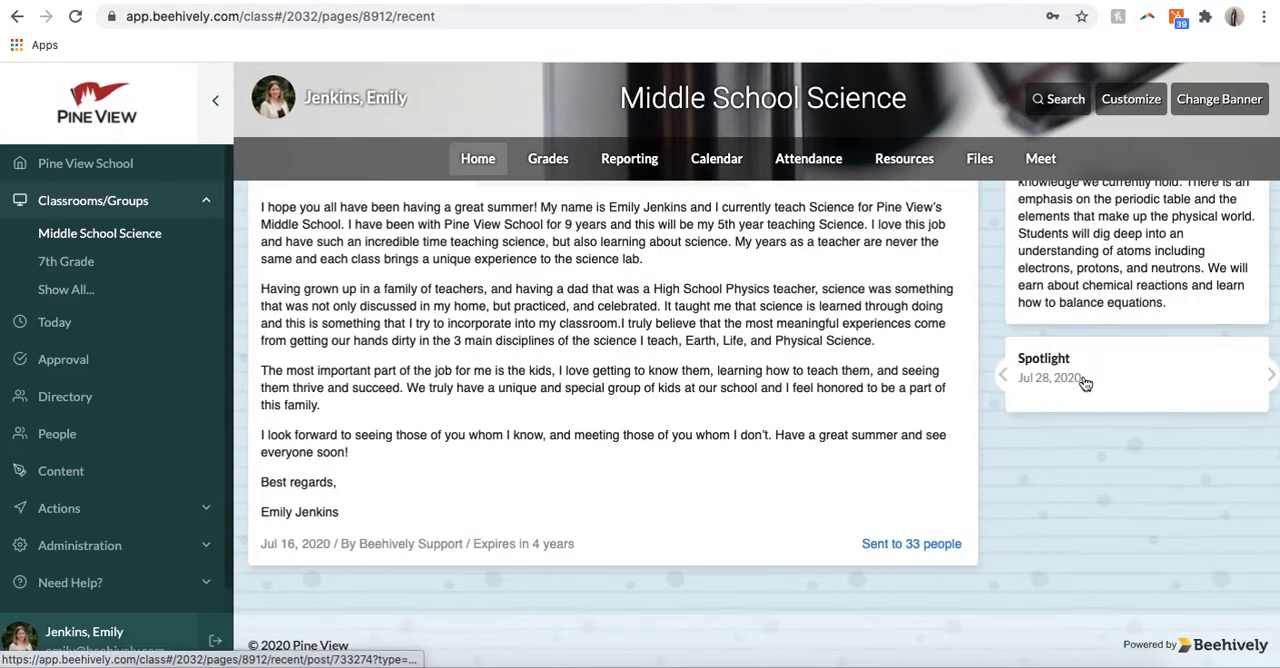
scroll(1086, 383, up, 3)
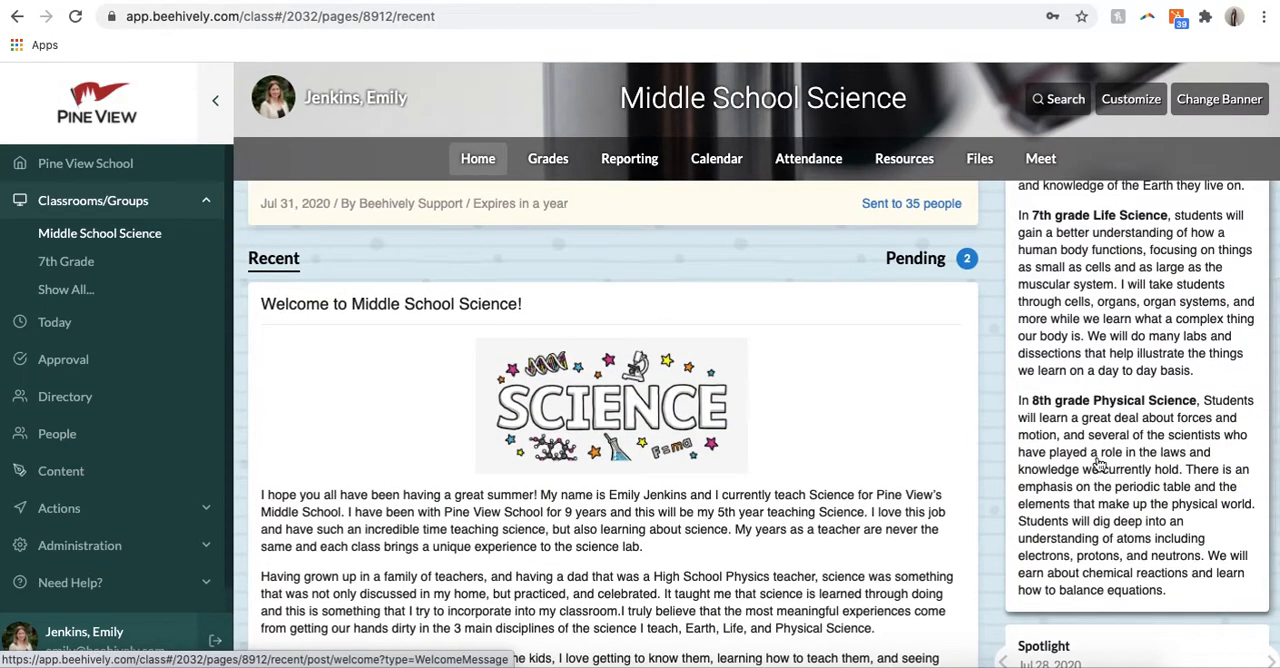
scroll(1105, 460, up, 5)
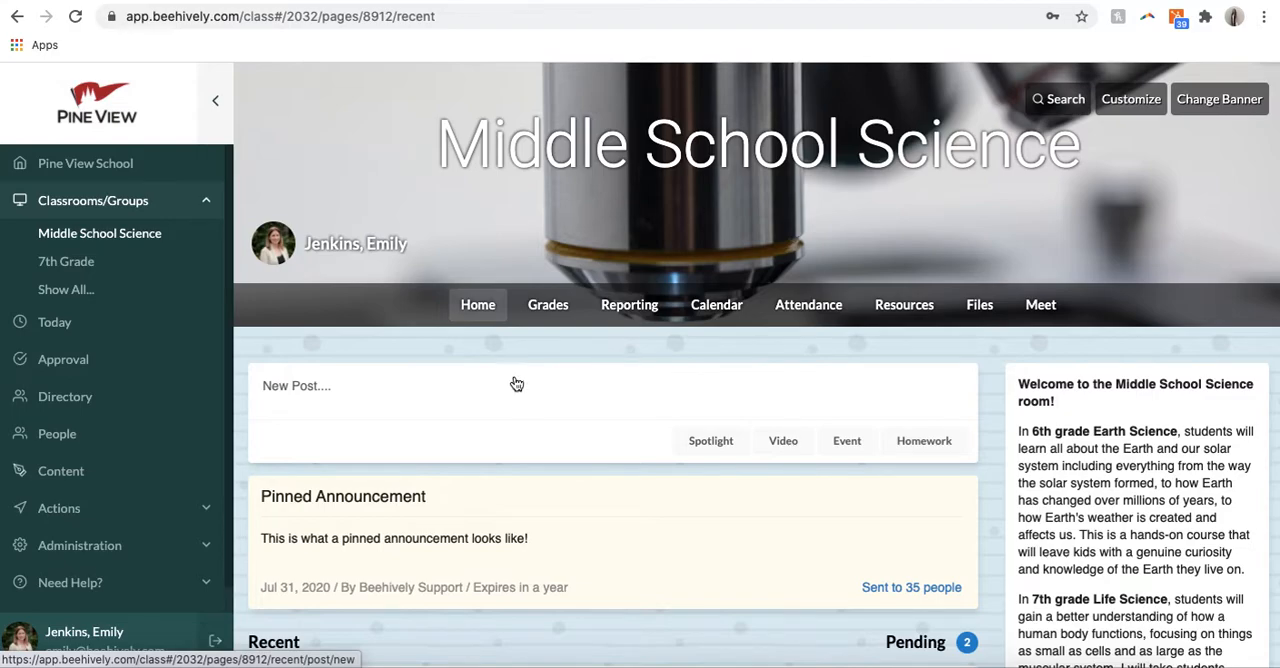
Step: Create a new classroom post with the title "Test" and the message "Test", and proceed to its draft
click(339, 390)
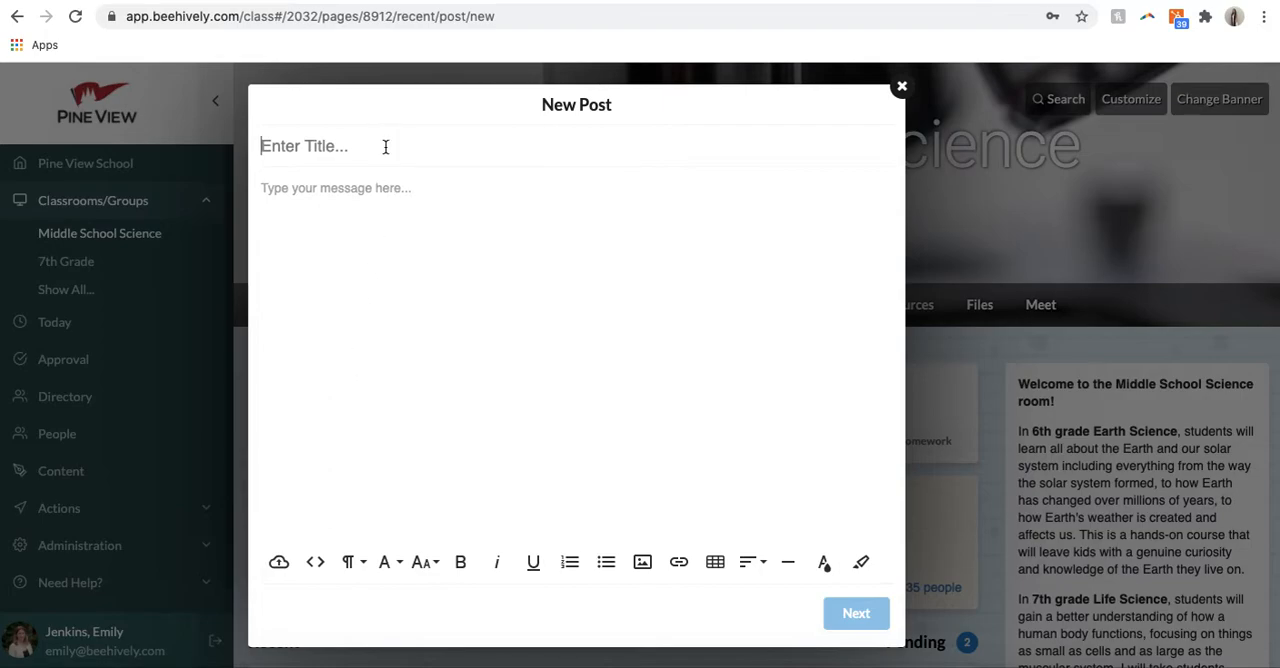
text(Test)
click(411, 202)
text(T)
key(BackSpace)
text(Test)
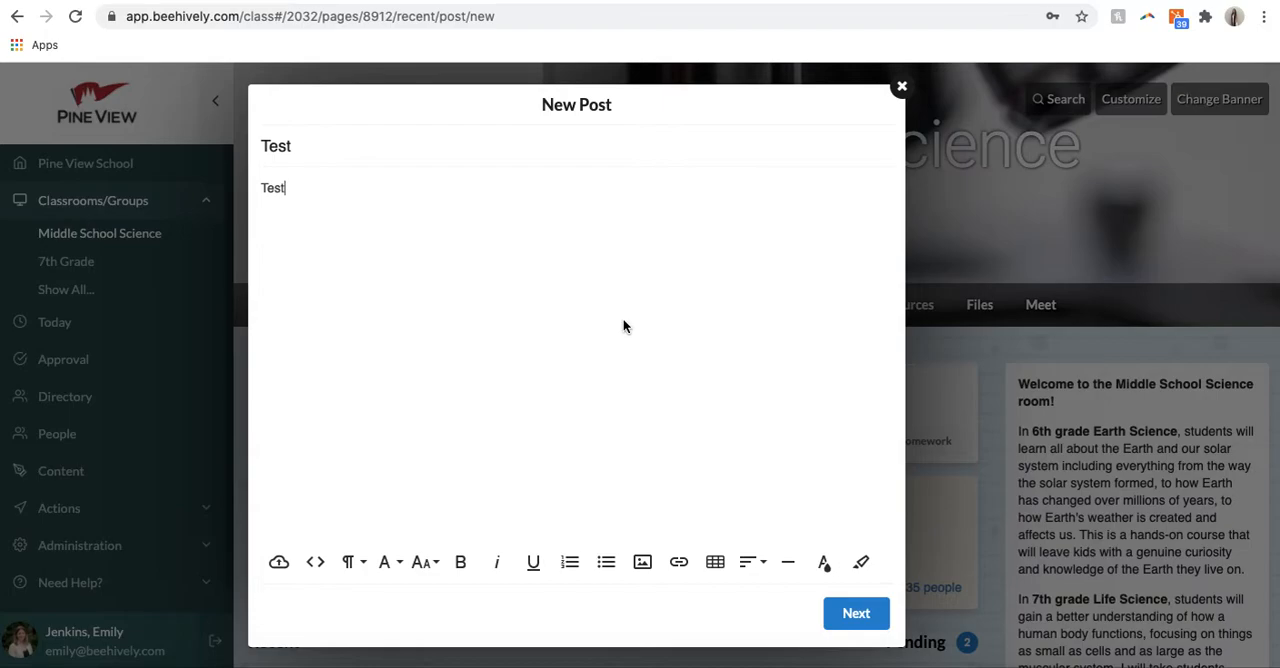
click(848, 614)
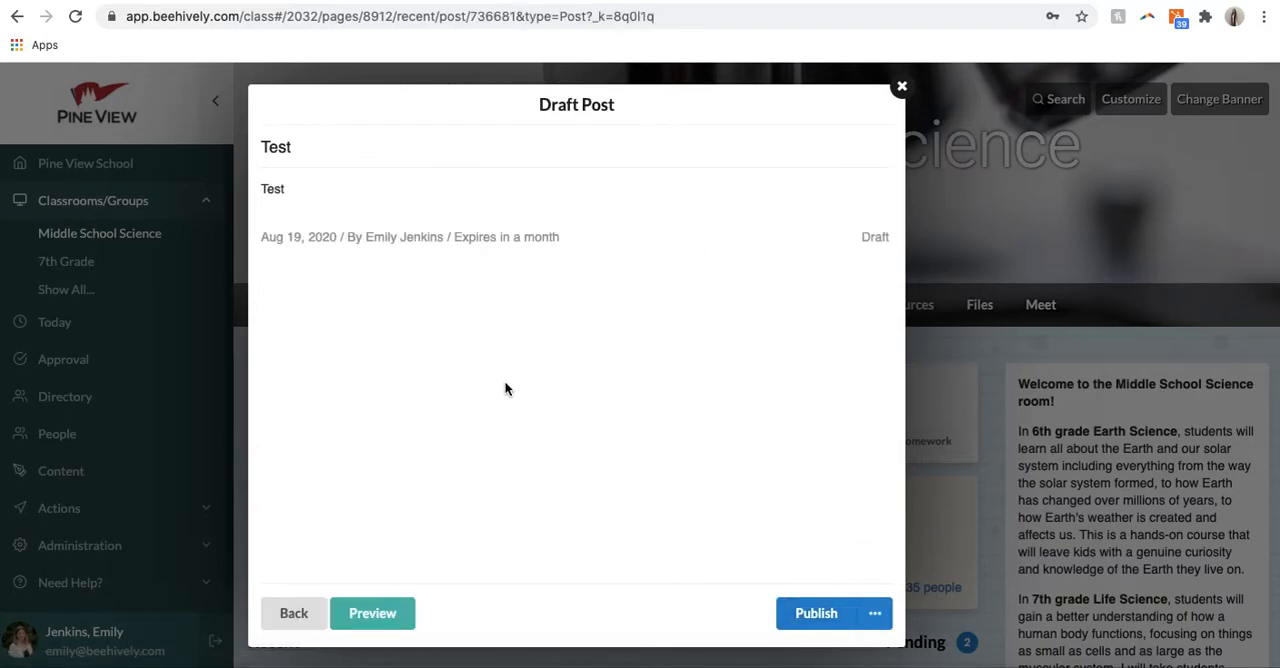
Step: Preview the draft post in the mobile, tablet and desktop layouts, and close the preview
click(366, 612)
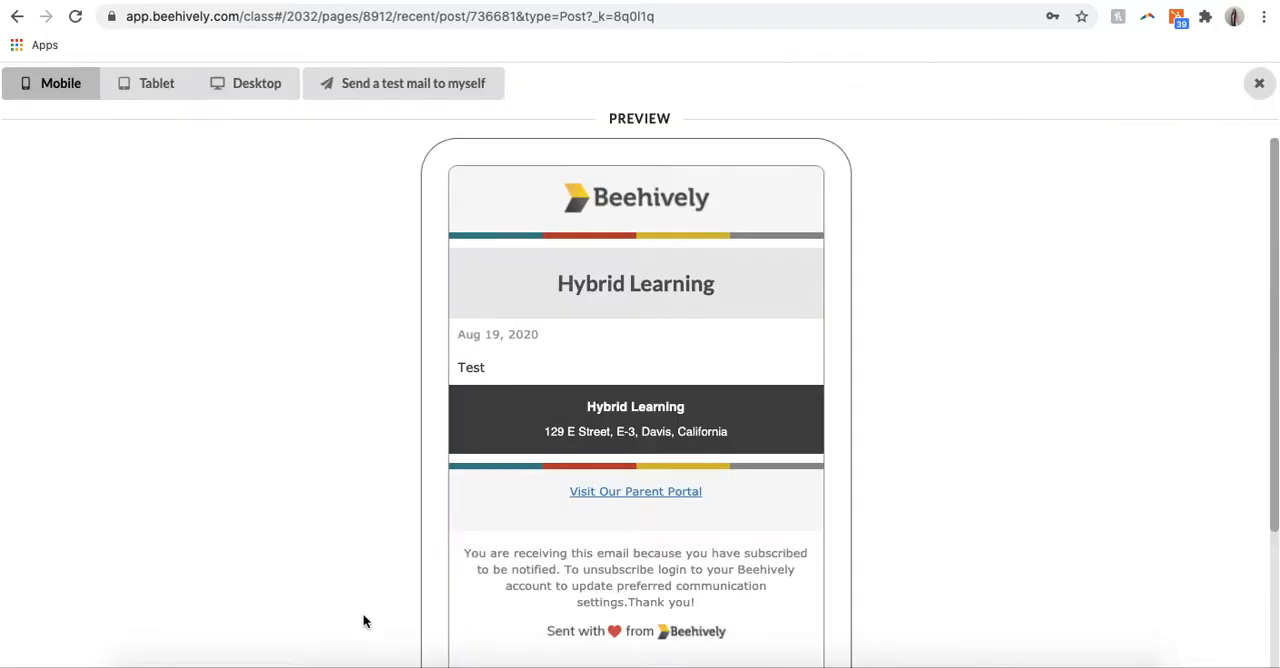
click(153, 85)
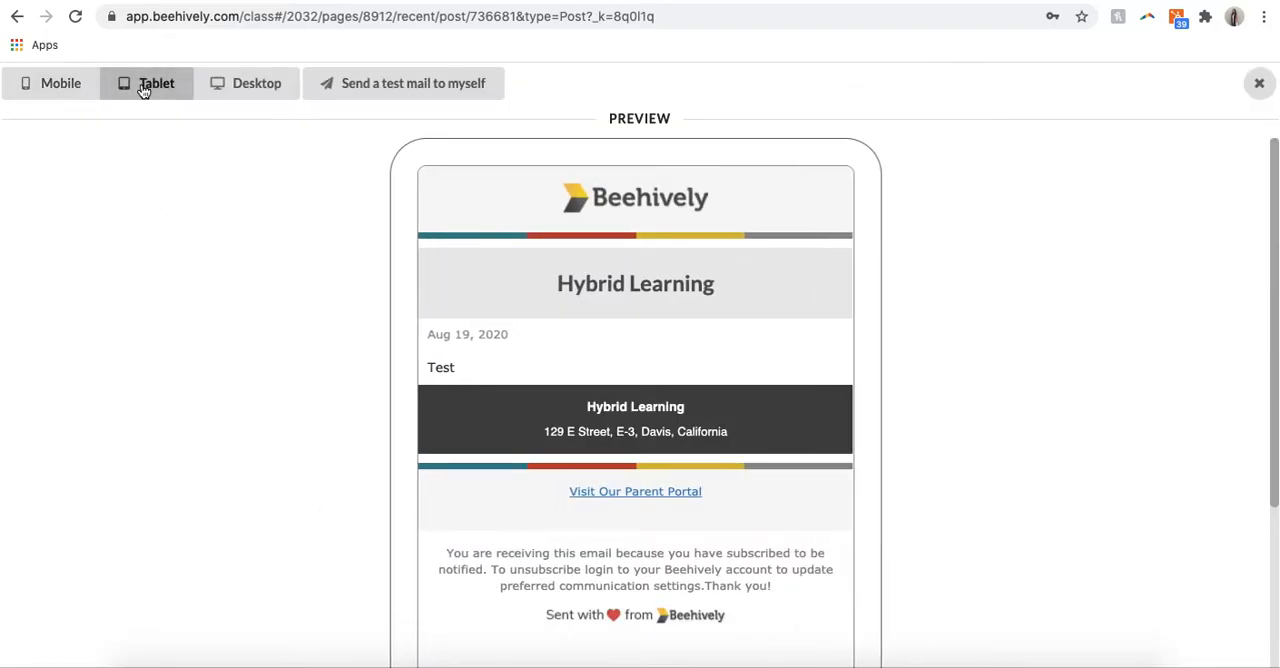
click(237, 86)
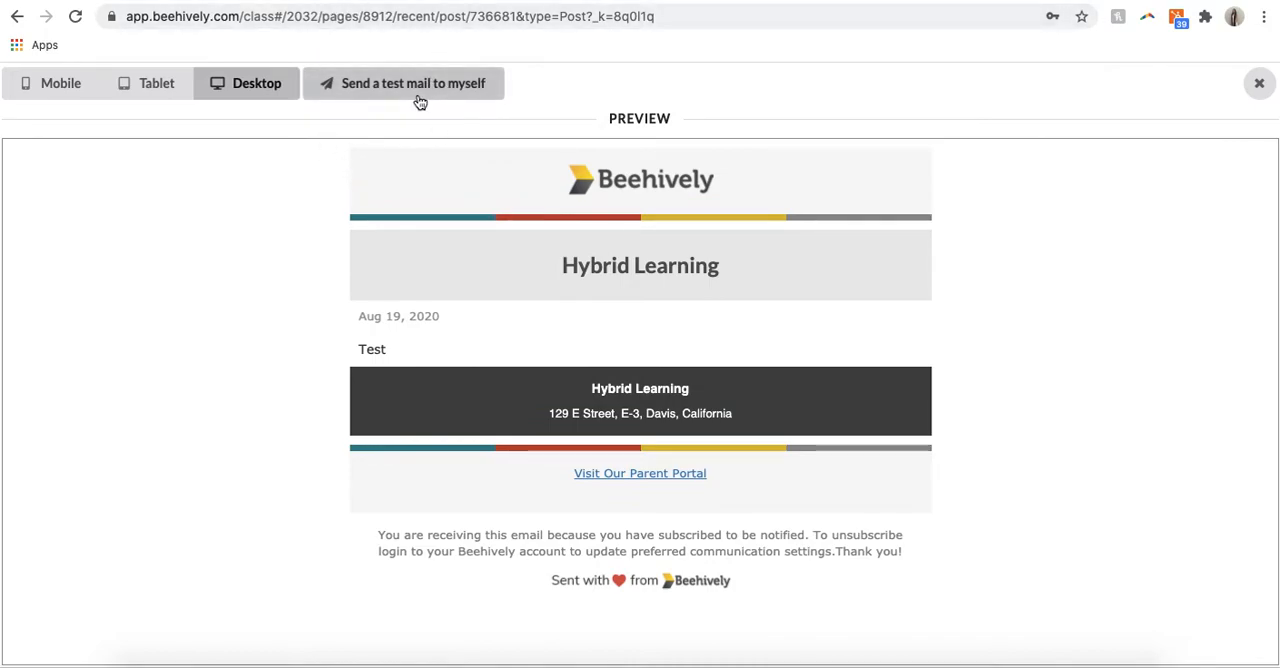
click(1259, 83)
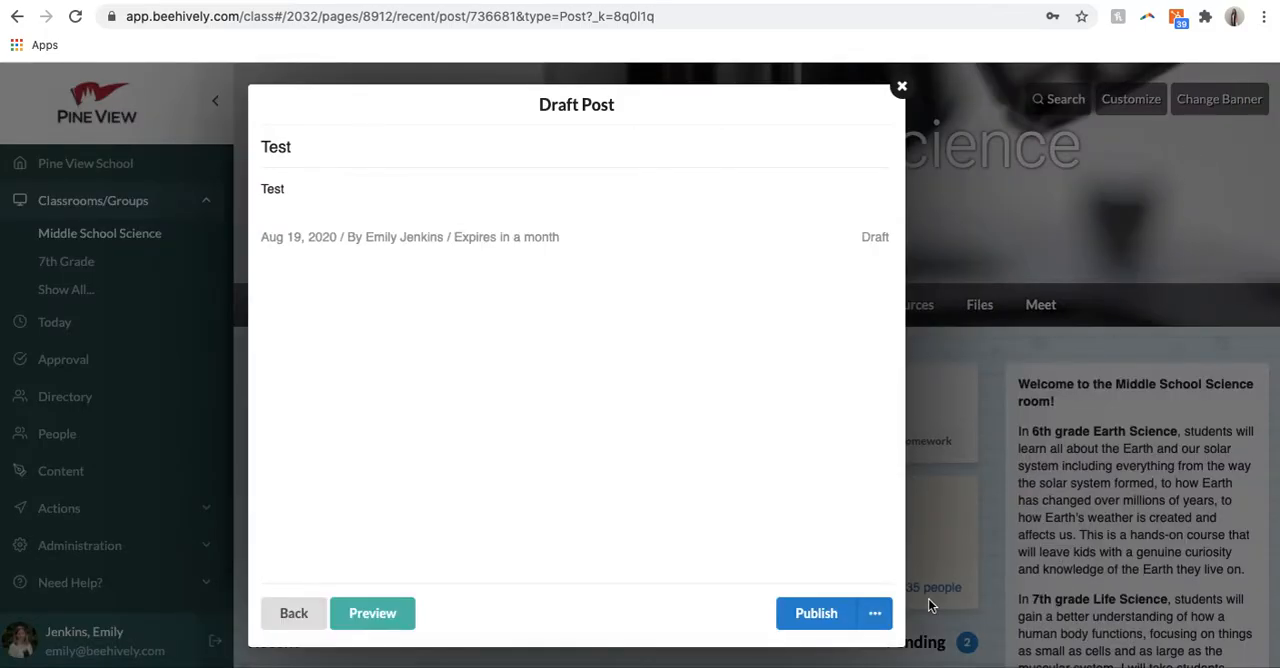
Step: In the draft's publishing options, add Parent to the roles to notify and remove it again
click(877, 612)
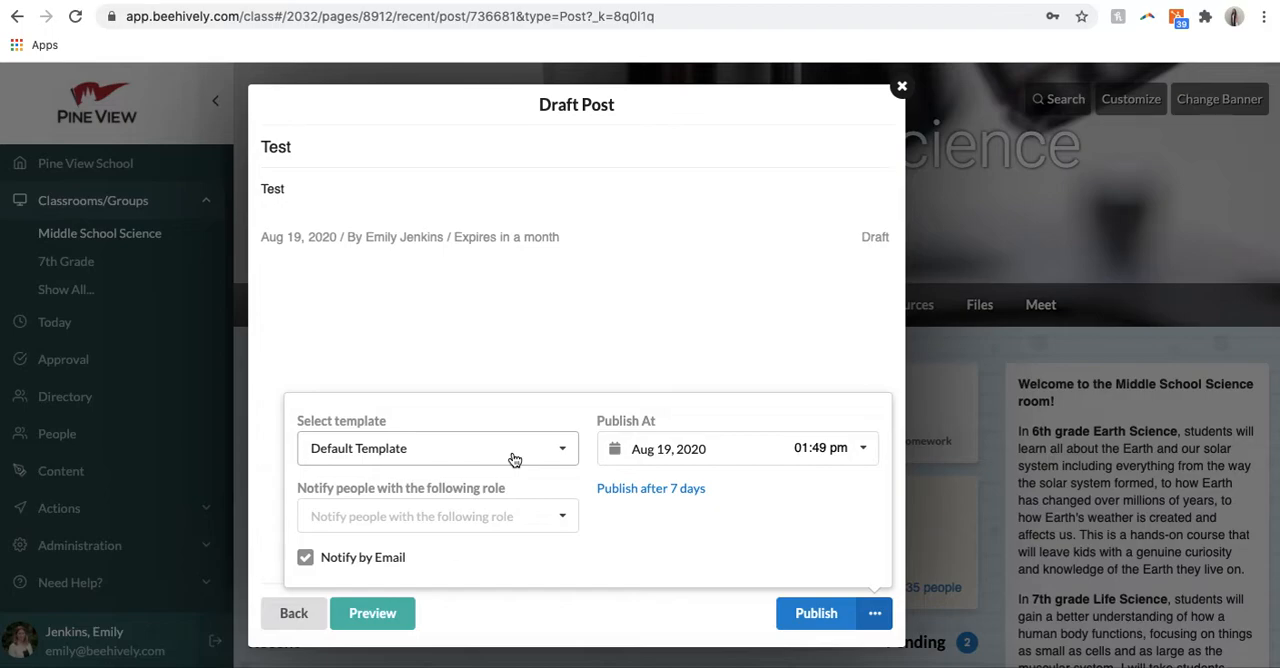
click(511, 521)
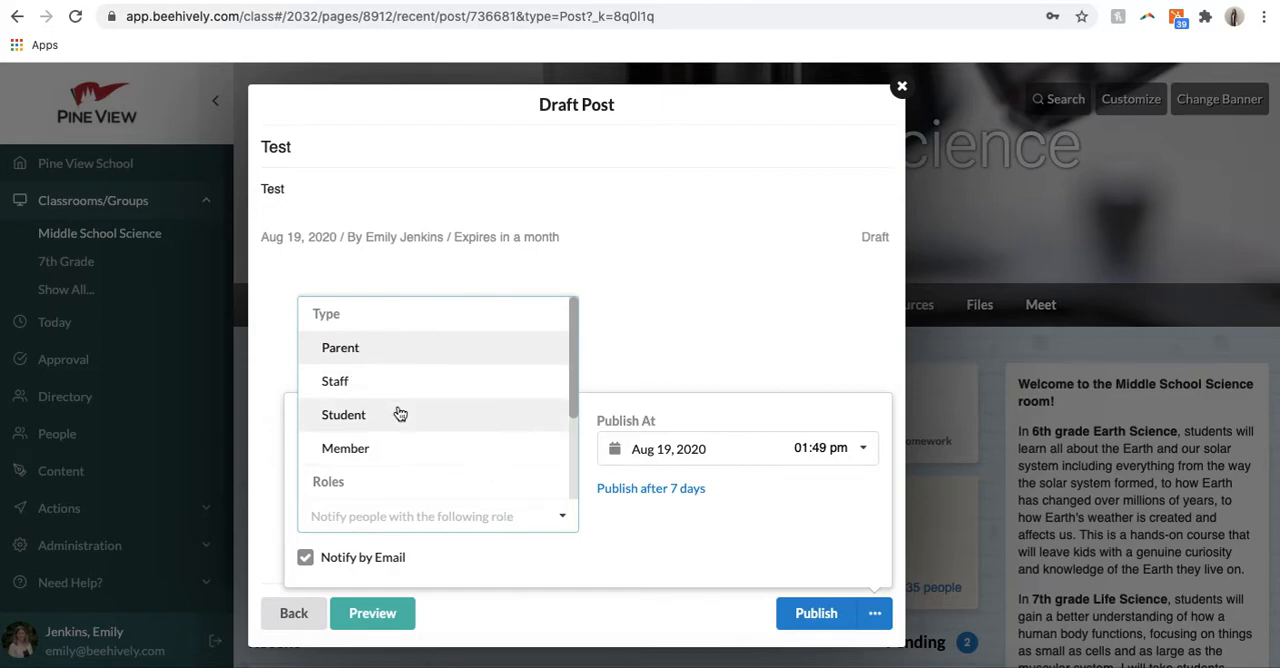
click(373, 357)
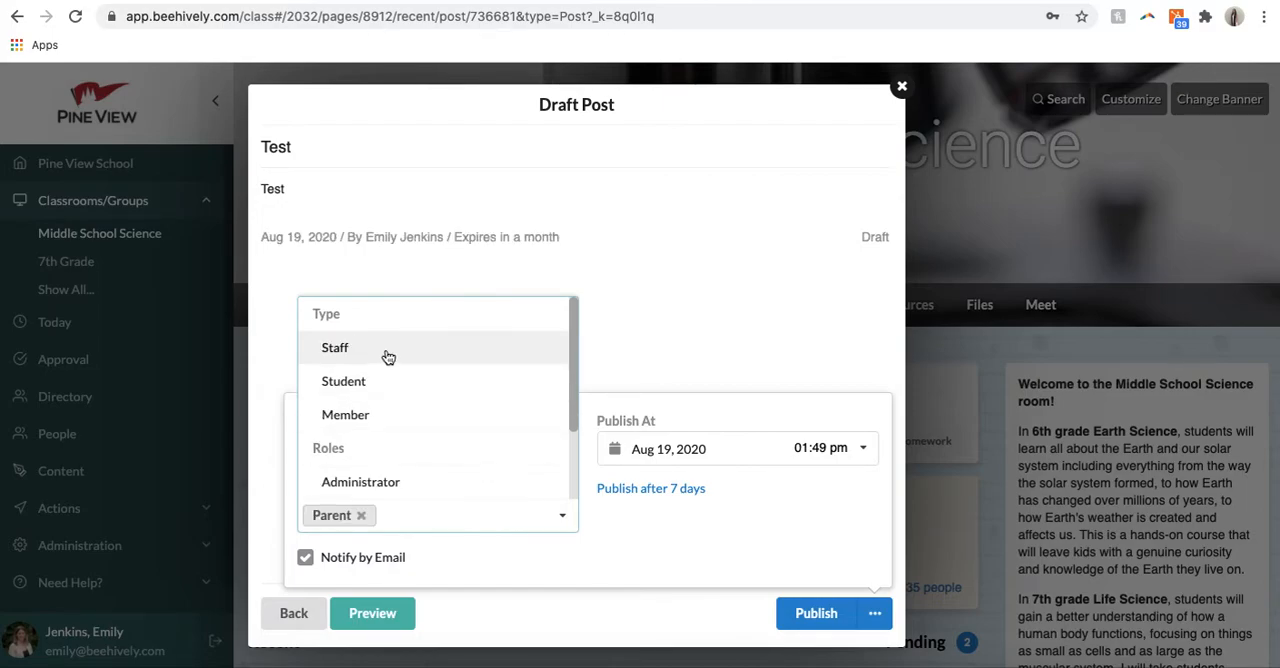
click(669, 337)
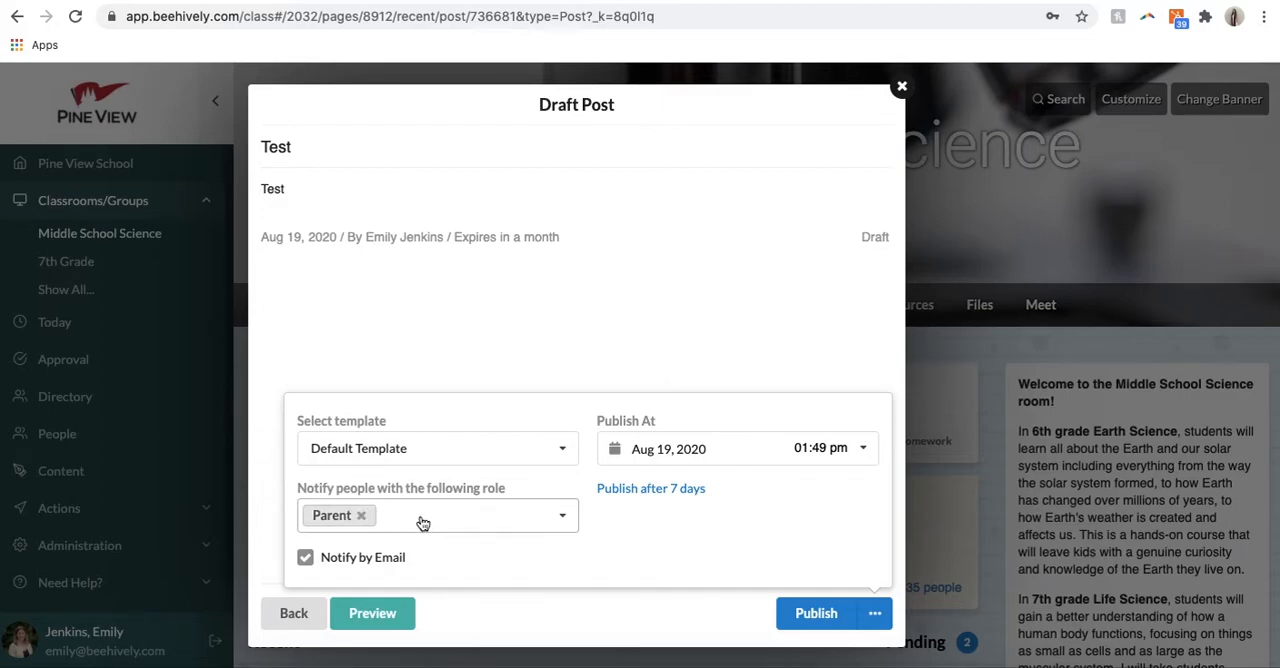
click(360, 515)
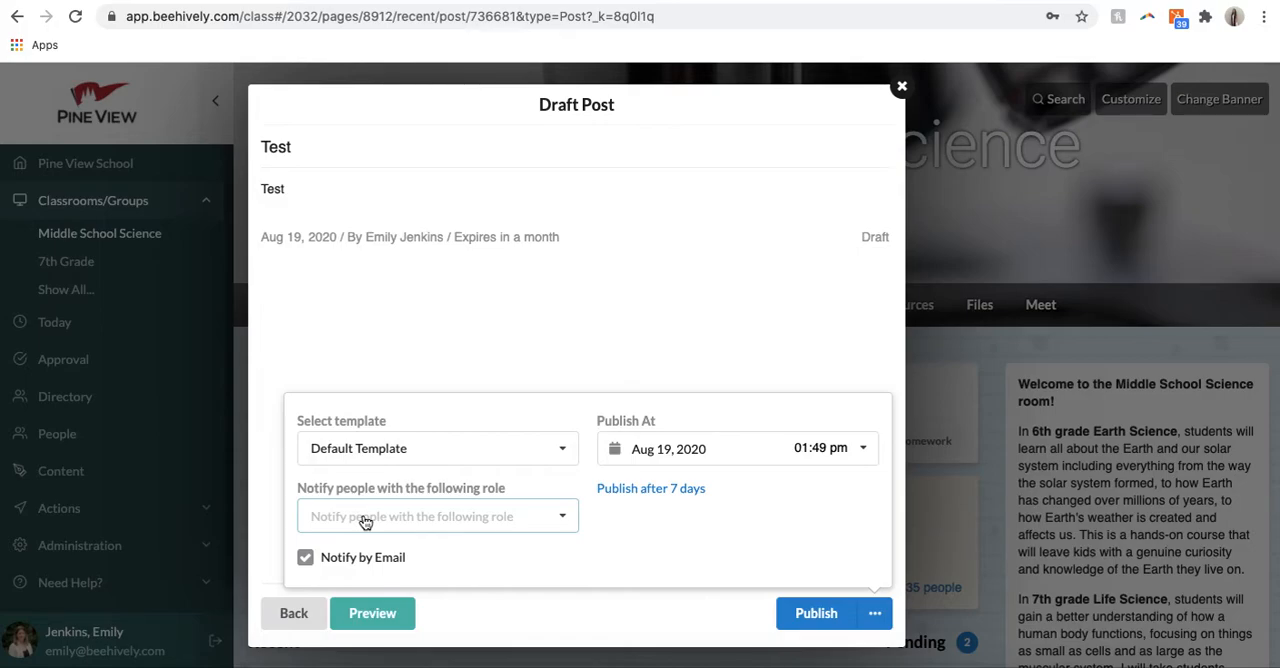
Step: Try scheduling the draft post for Aug 26, 2020, look at the publish time choices, and restore the date to Aug 19, 2020
click(709, 448)
click(738, 380)
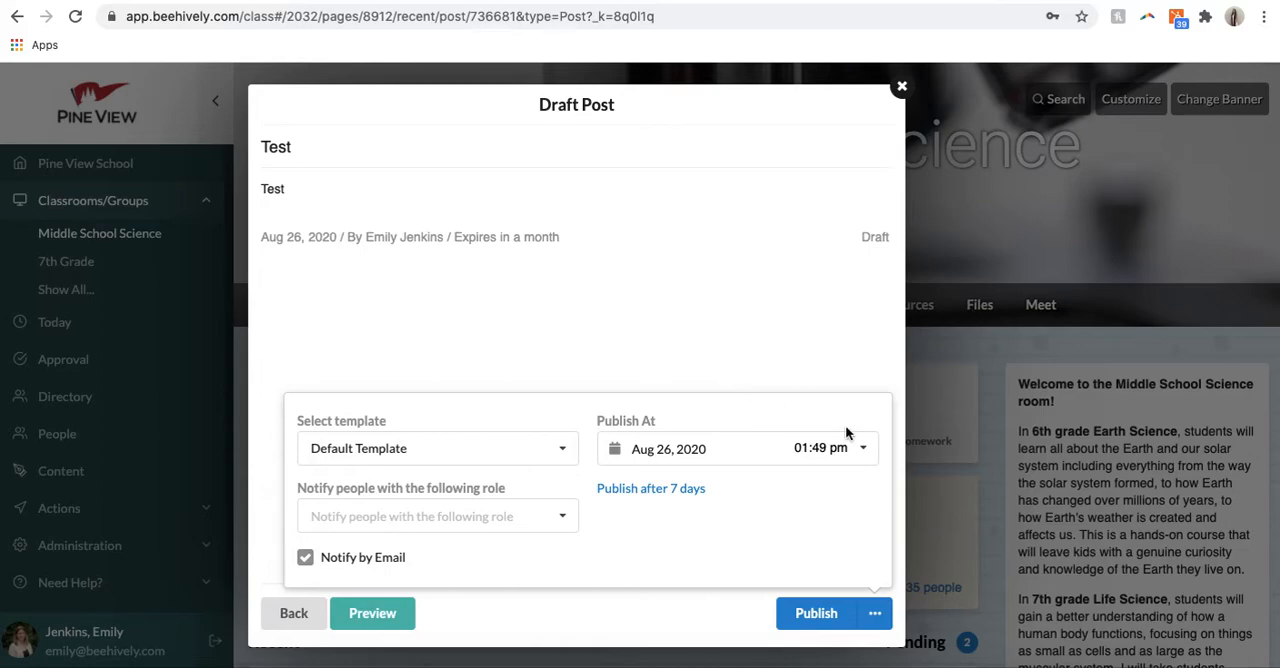
click(858, 449)
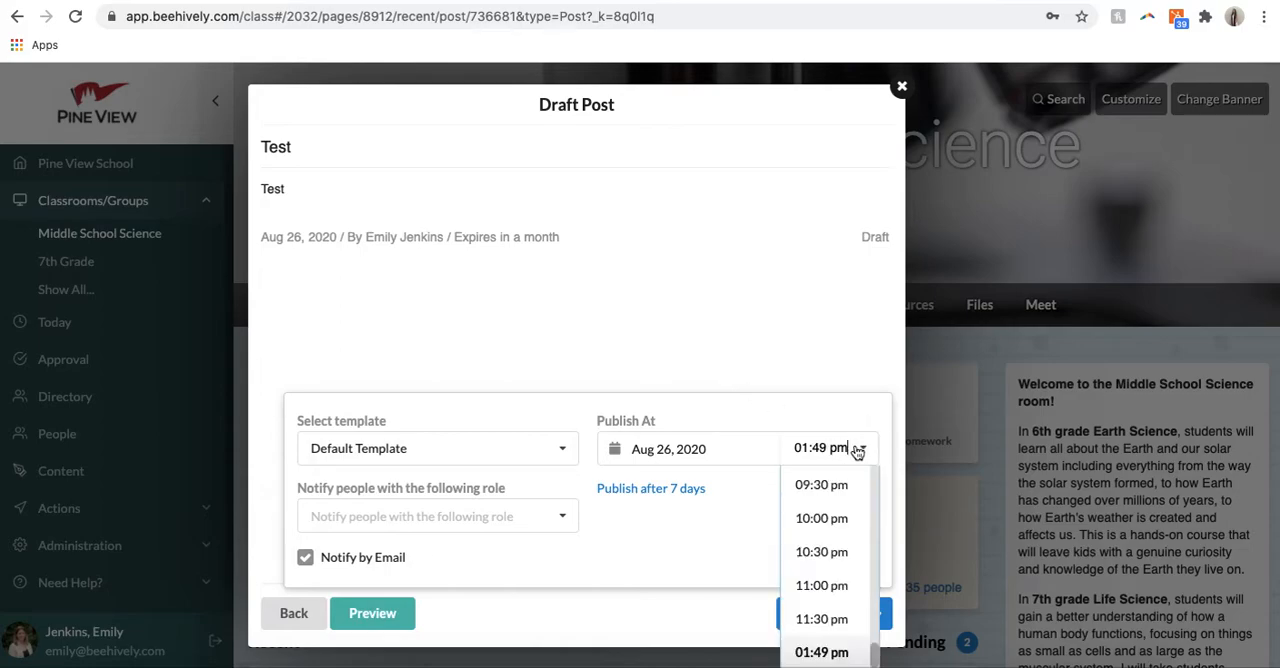
click(737, 438)
click(736, 327)
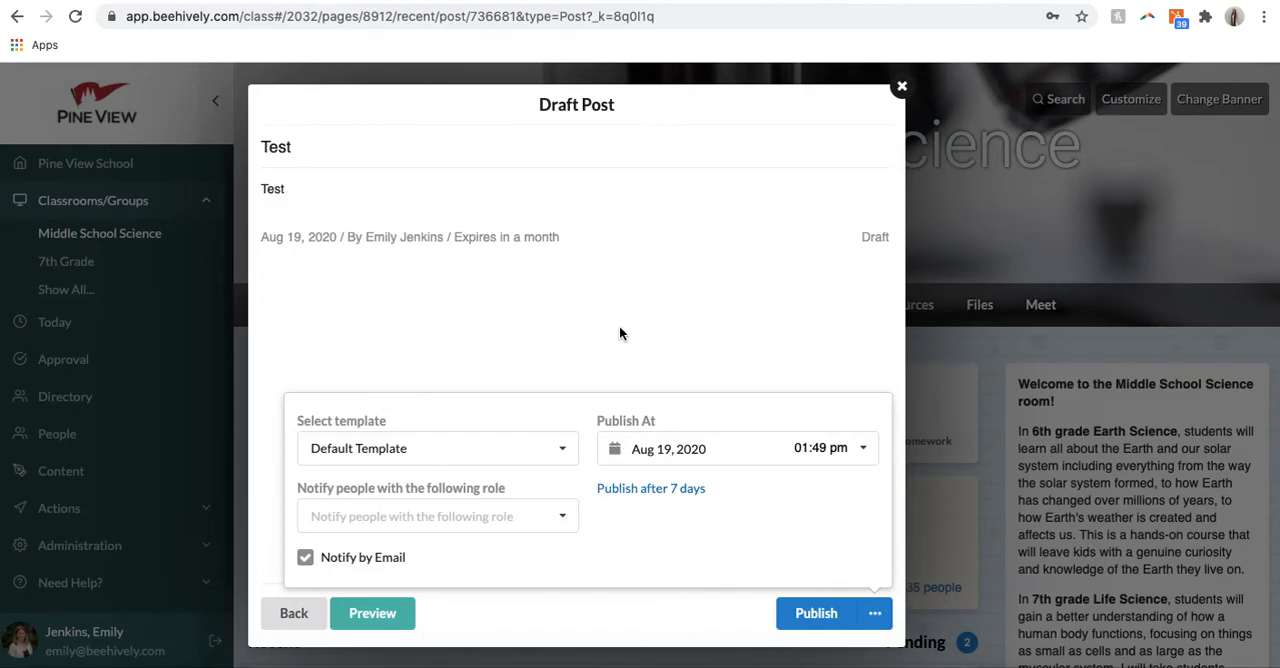
Step: Close the draft post and open the email distribution dashboard of the "Welcome to Middle School Science!" post
click(902, 87)
scroll(830, 498, down, 10)
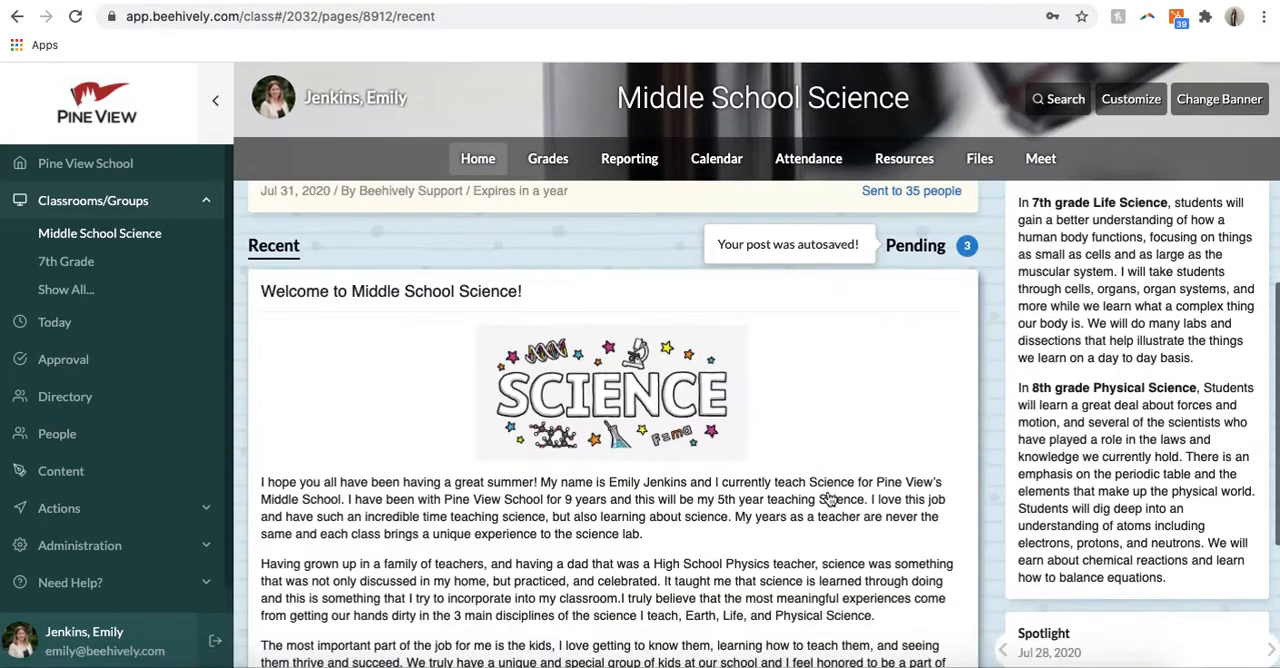
scroll(666, 518, up, 1)
scroll(666, 518, down, 1)
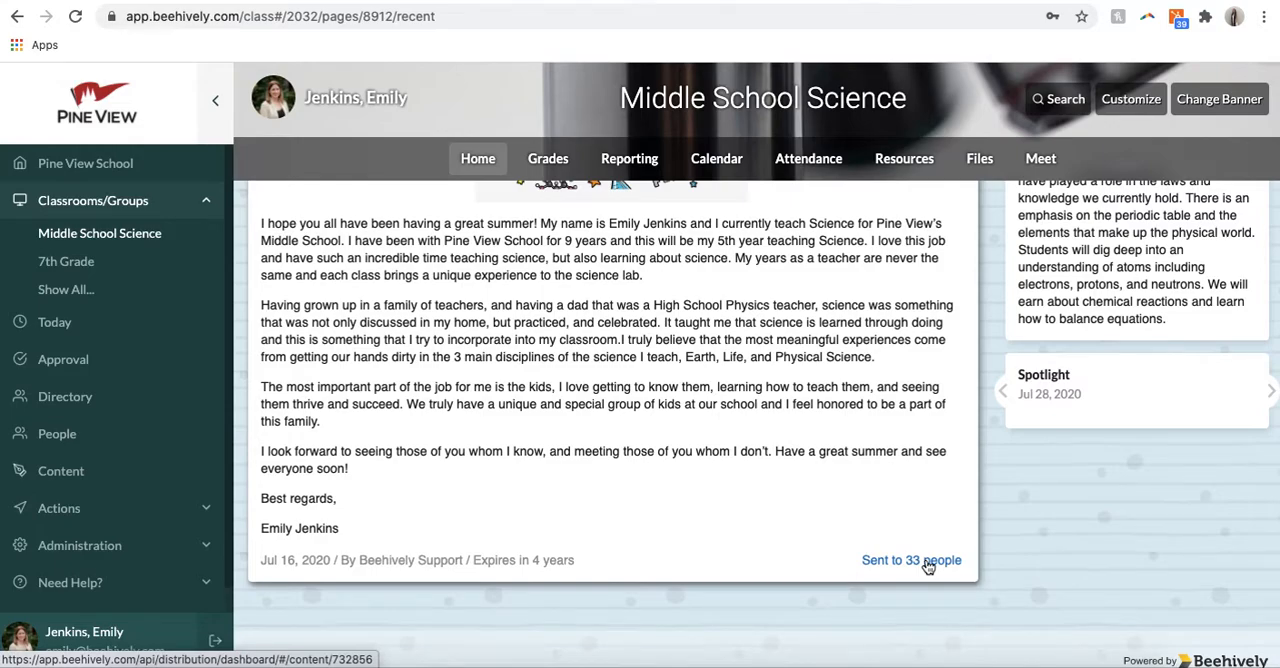
scroll(788, 405, up, 1)
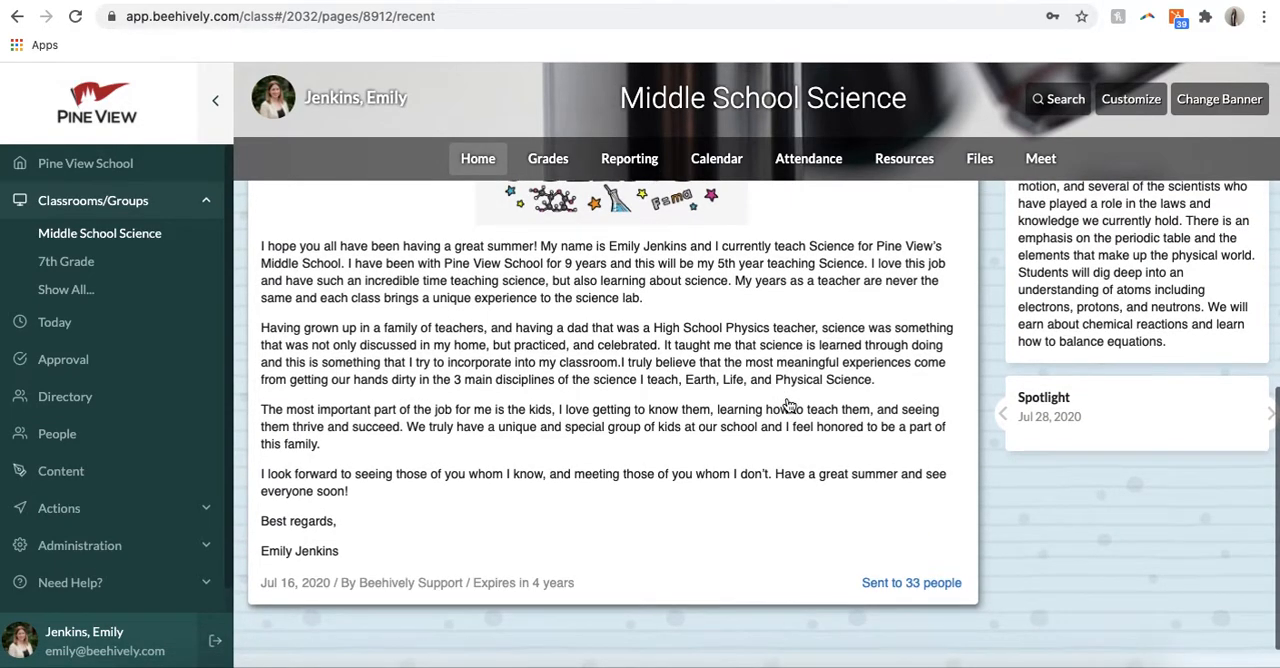
click(930, 590)
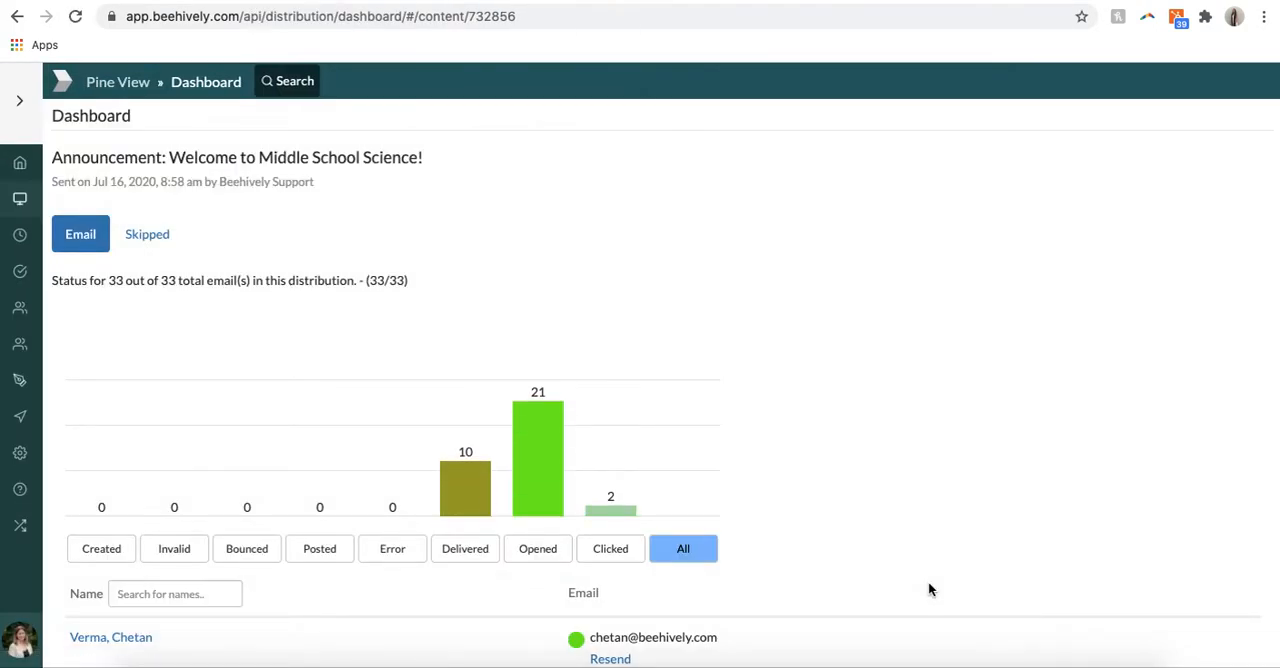
Step: Filter the announcement's email recipients by Delivered, Opened and Clicked status to review each list
scroll(740, 494, down, 3)
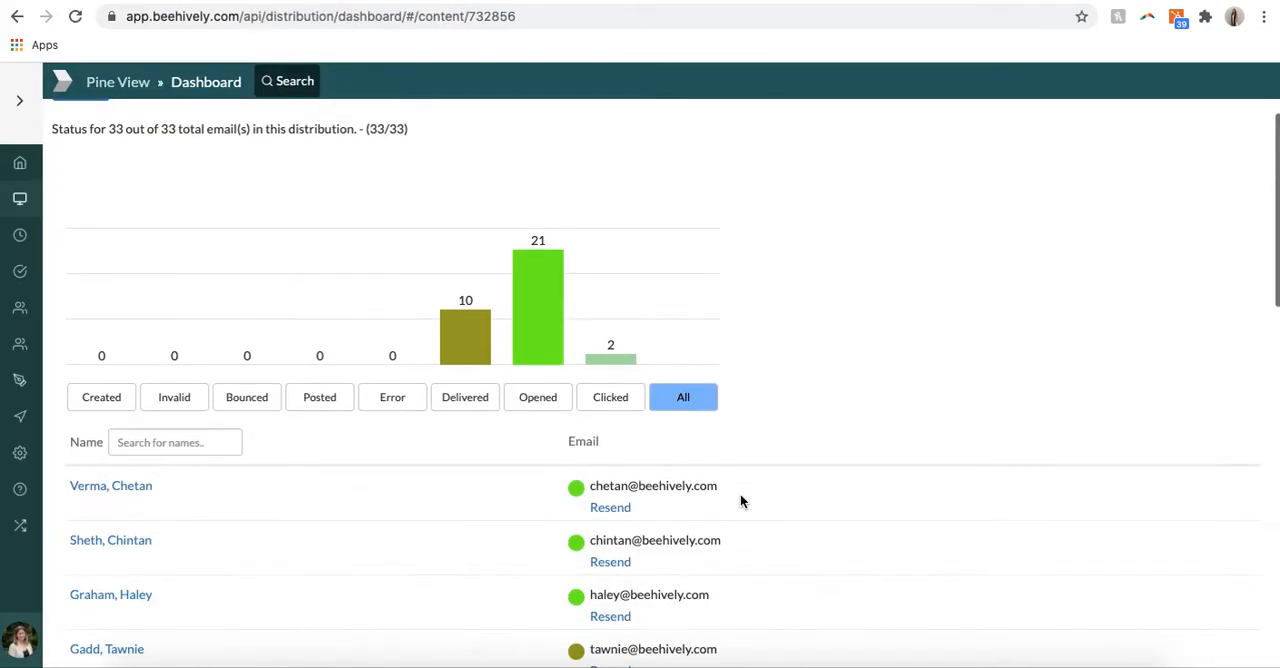
click(459, 405)
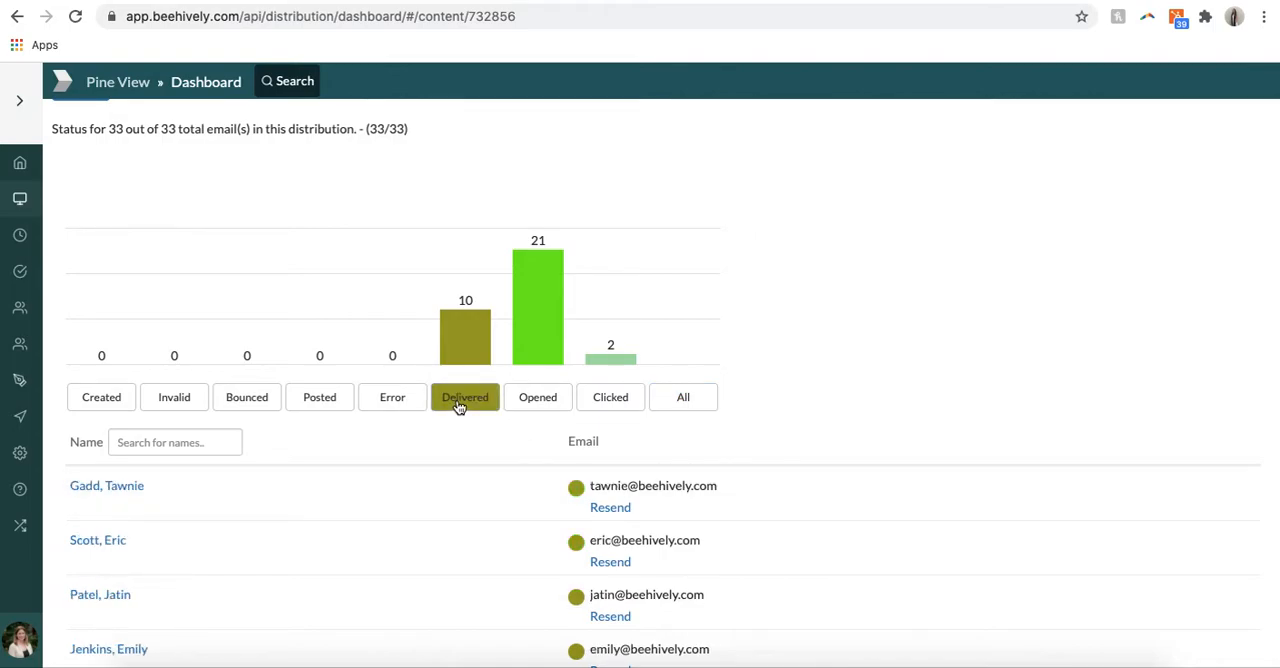
click(528, 405)
click(618, 398)
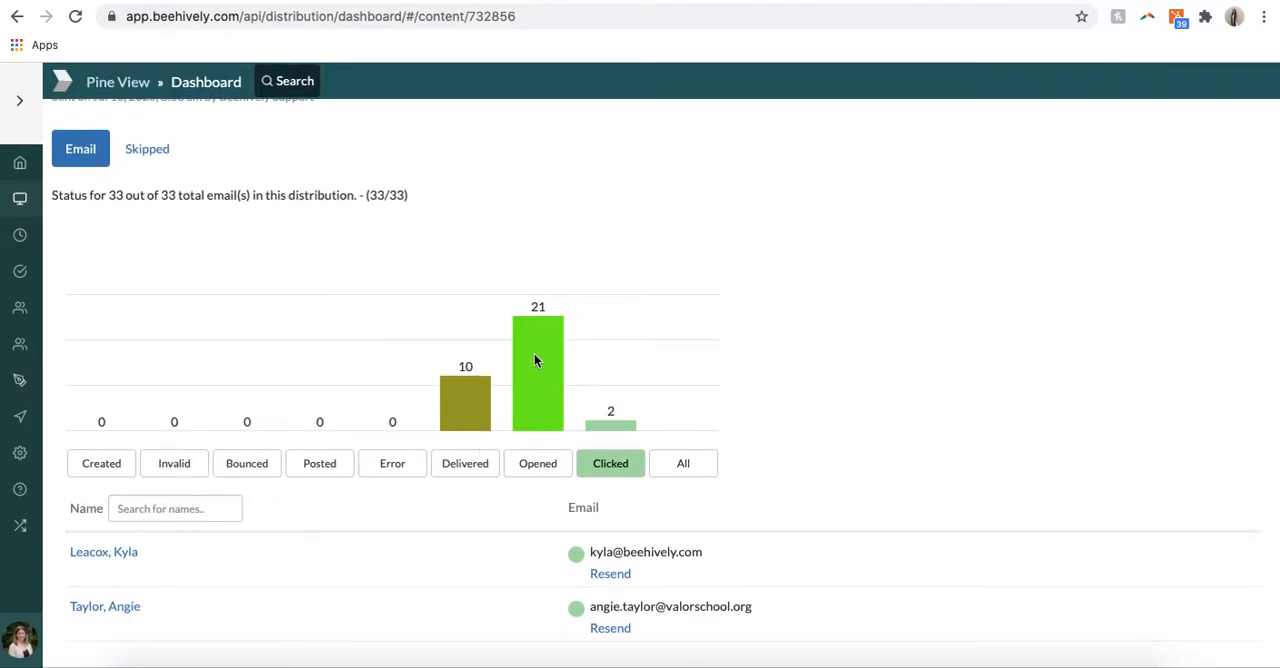
mouse_move(673, 551)
Step: Return to the Middle School Science classroom and review its weekly calendar along with the calendar and homework lists
click(20, 203)
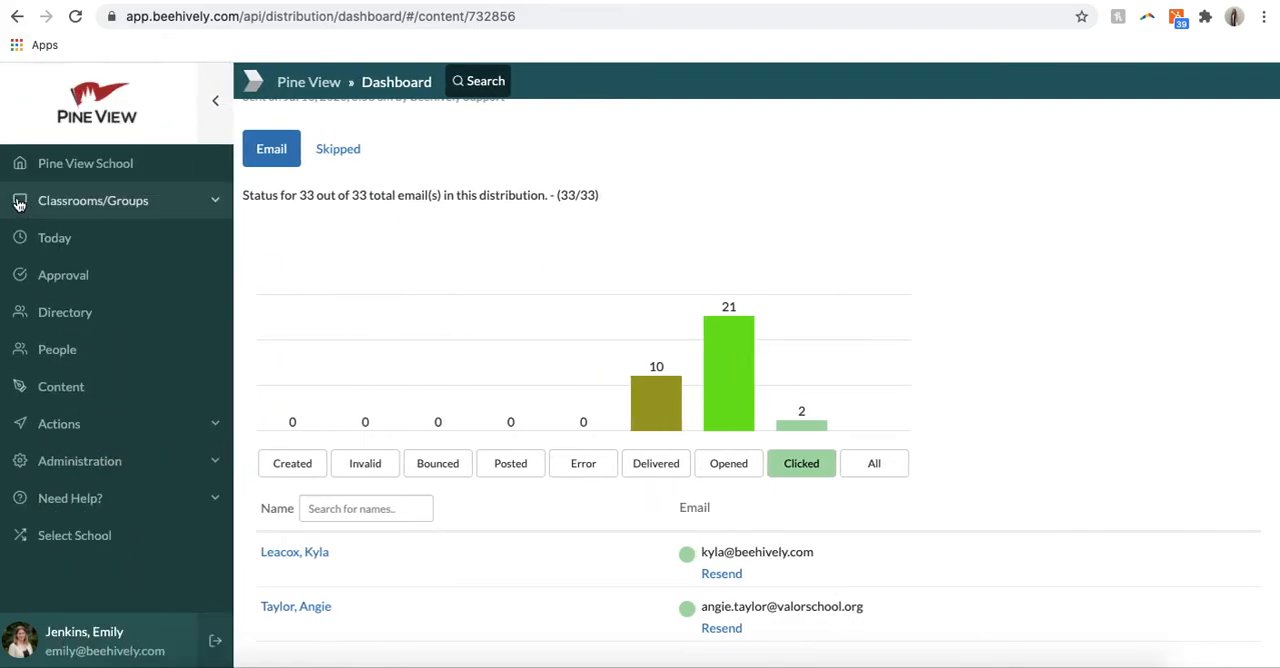
click(86, 202)
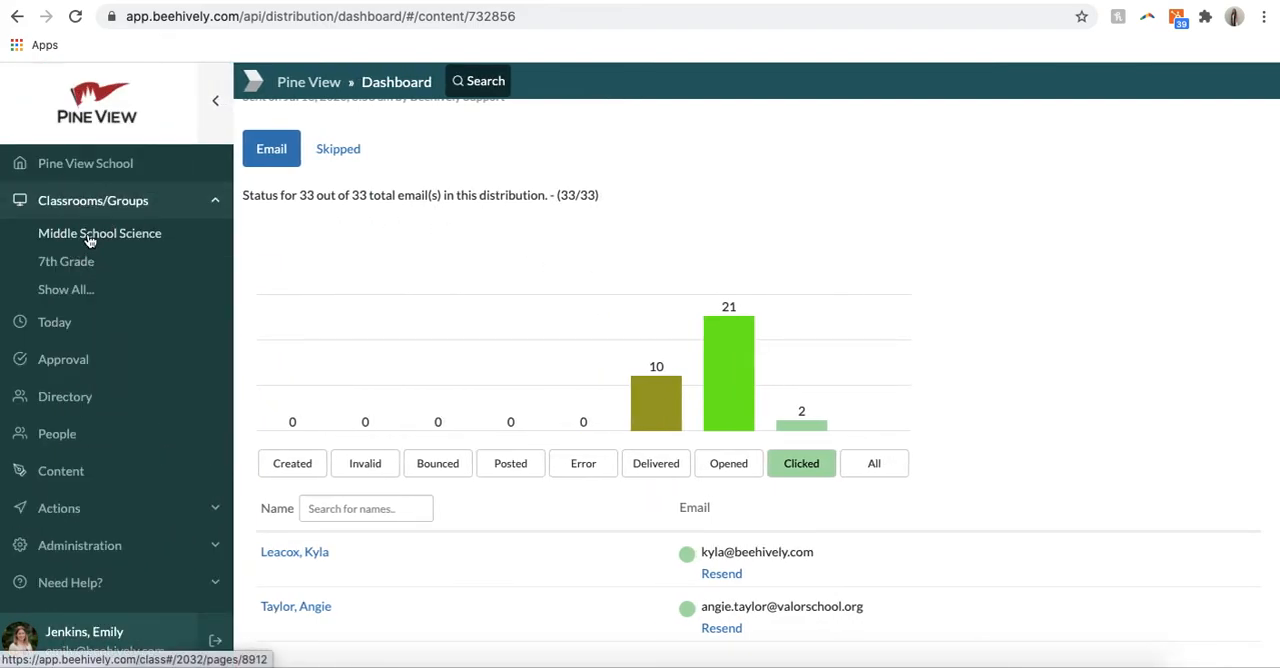
click(90, 238)
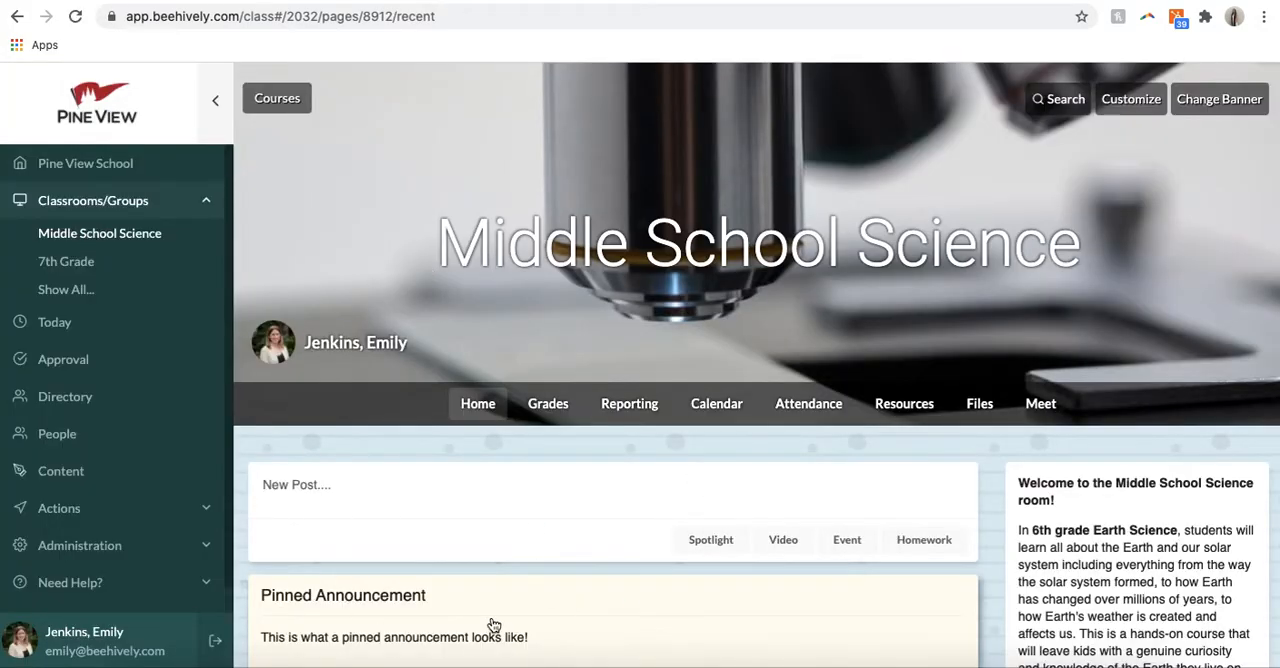
click(718, 398)
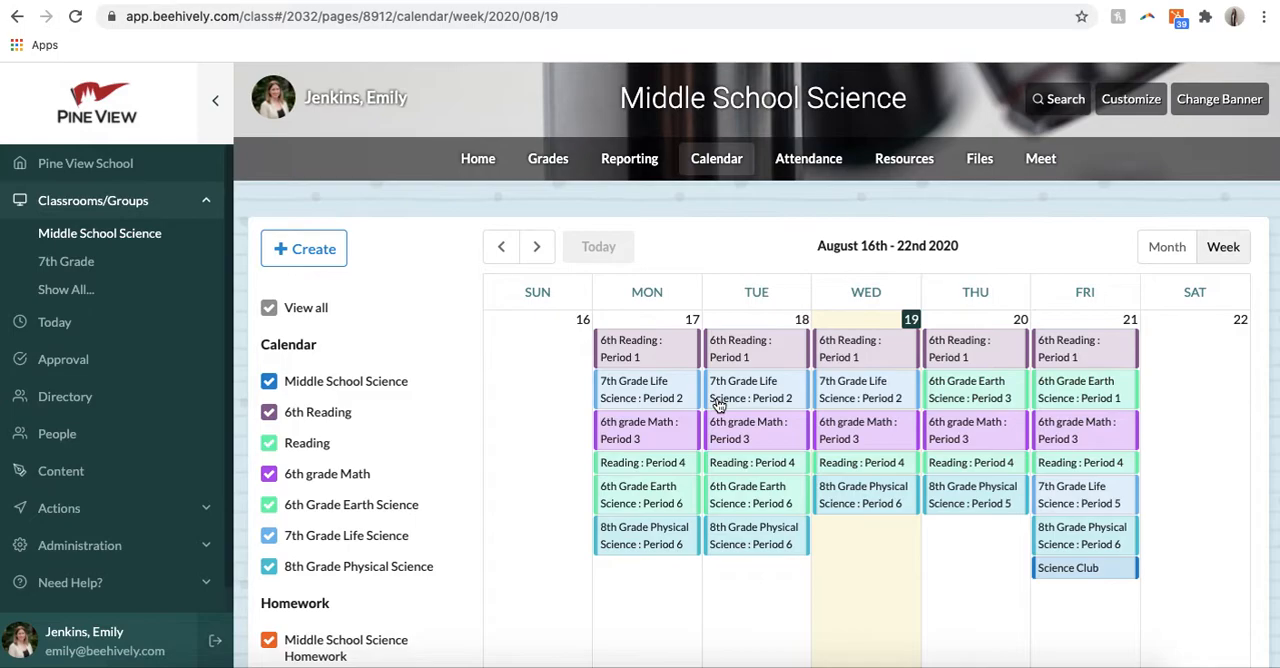
scroll(337, 494, down, 1)
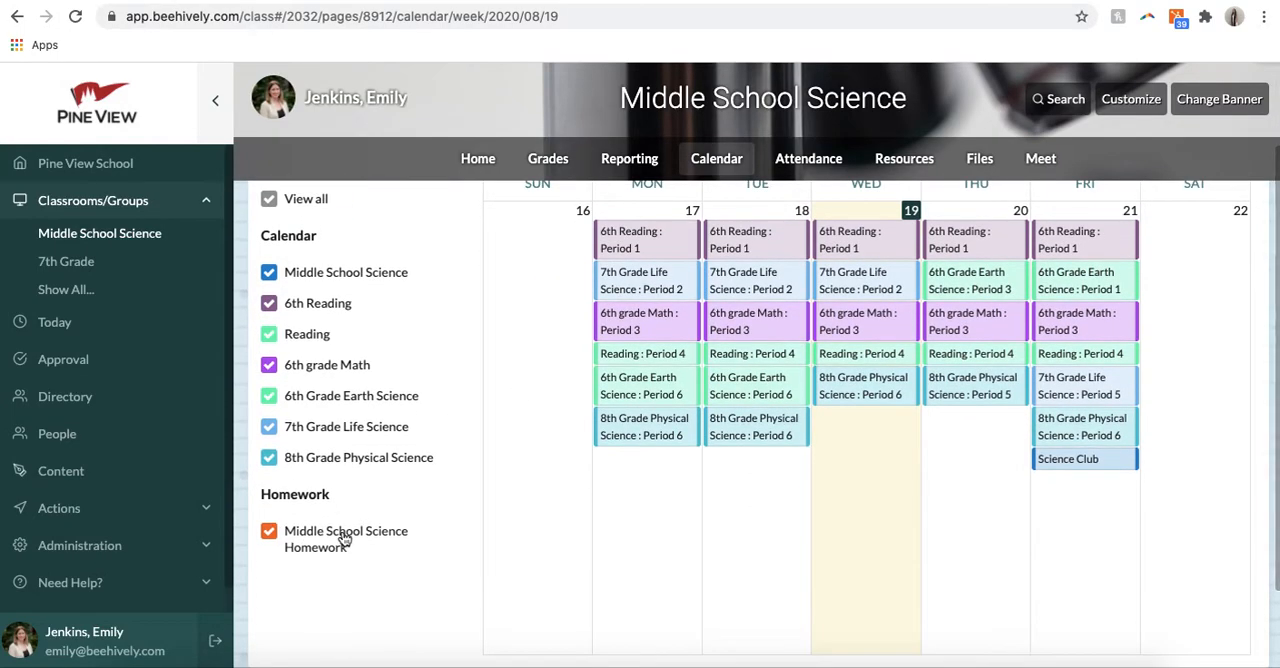
scroll(343, 537, up, 1)
Step: View the calendar choices for creating an entry, close them without choosing, and open the classroom's Resources page
click(321, 249)
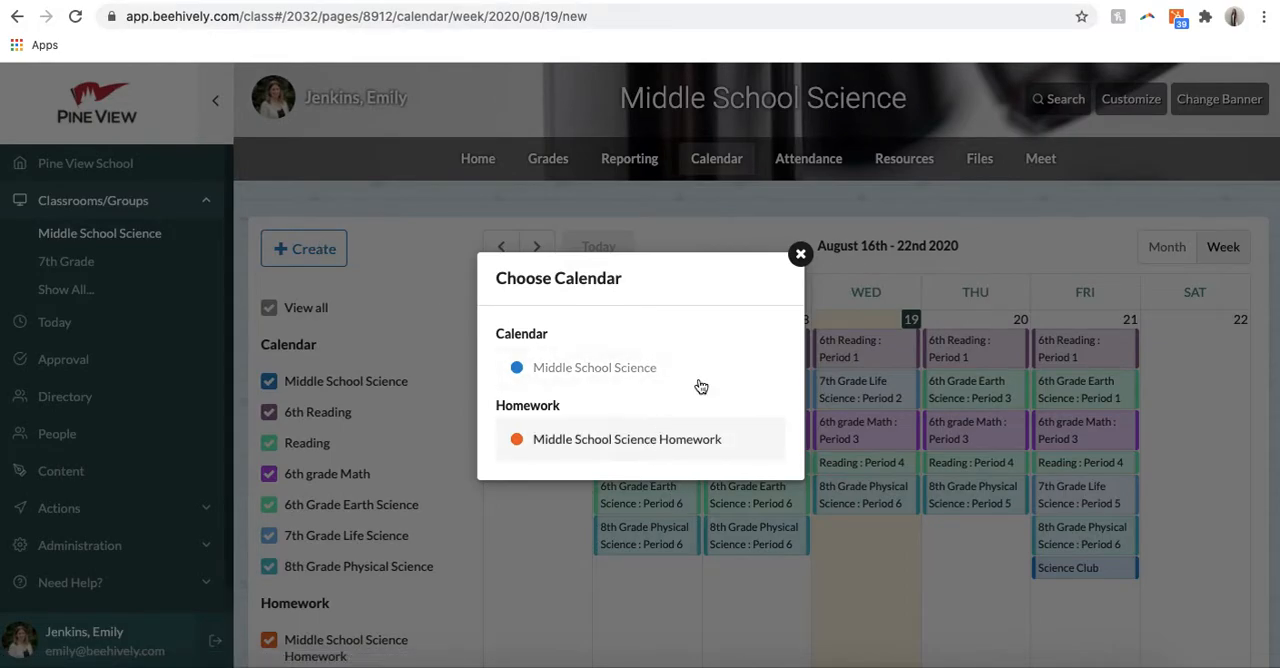
click(800, 254)
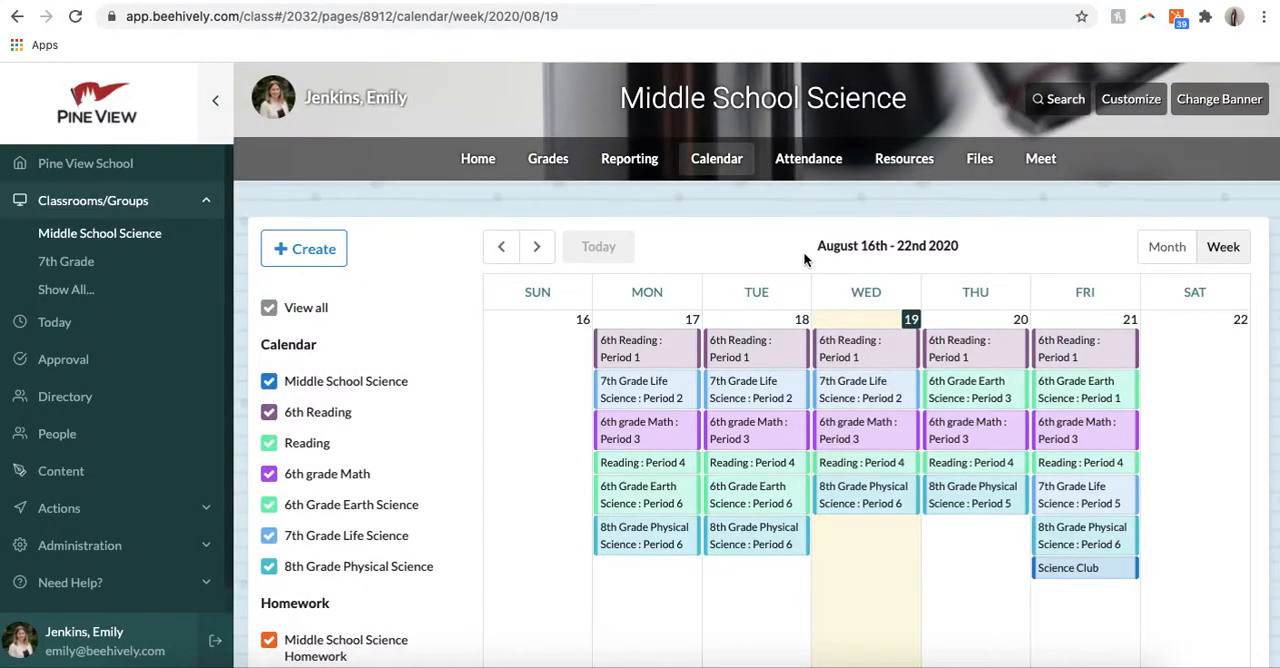
click(893, 161)
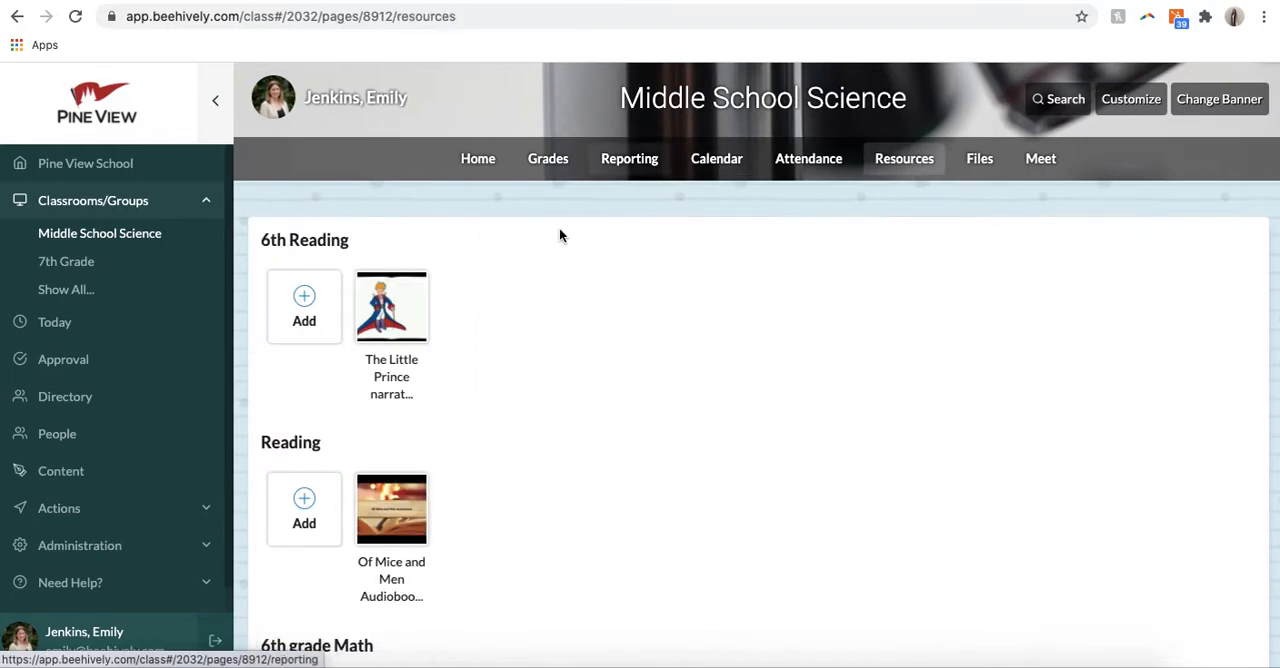
Step: Browse the classroom resources, try to add a resource to 6th Reading with all fields blank, and cancel the form
scroll(543, 371, down, 5)
scroll(543, 373, down, 7)
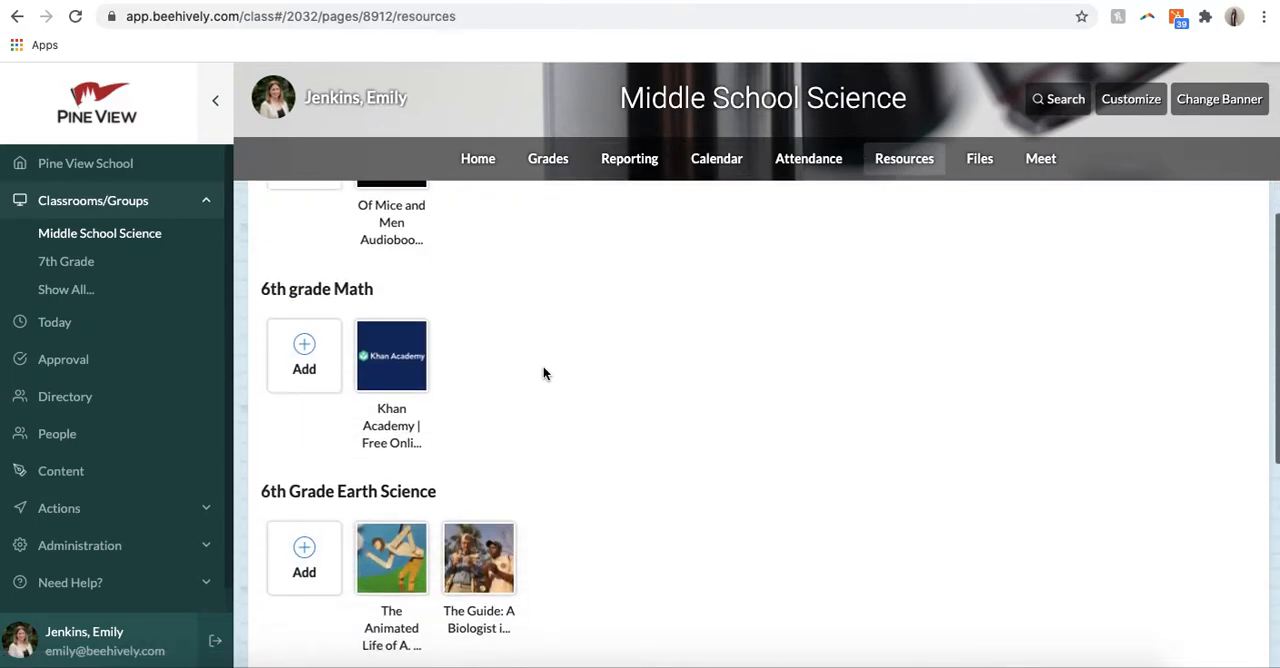
scroll(543, 373, up, 7)
scroll(543, 373, up, 3)
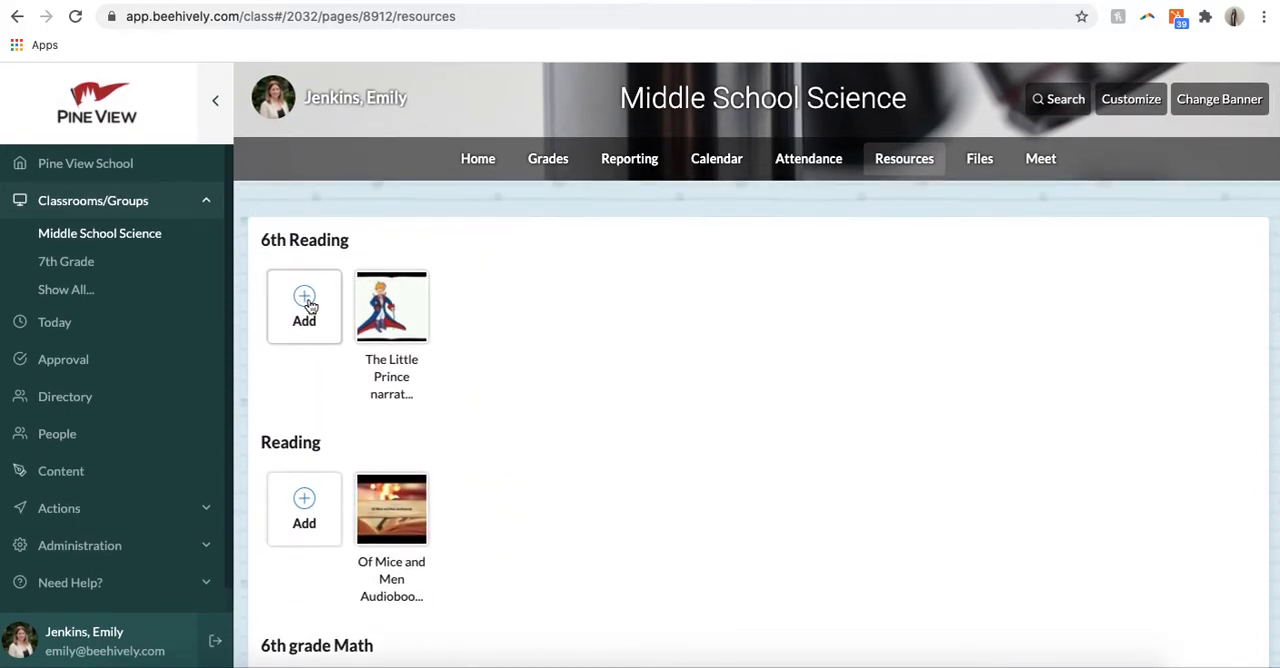
click(306, 300)
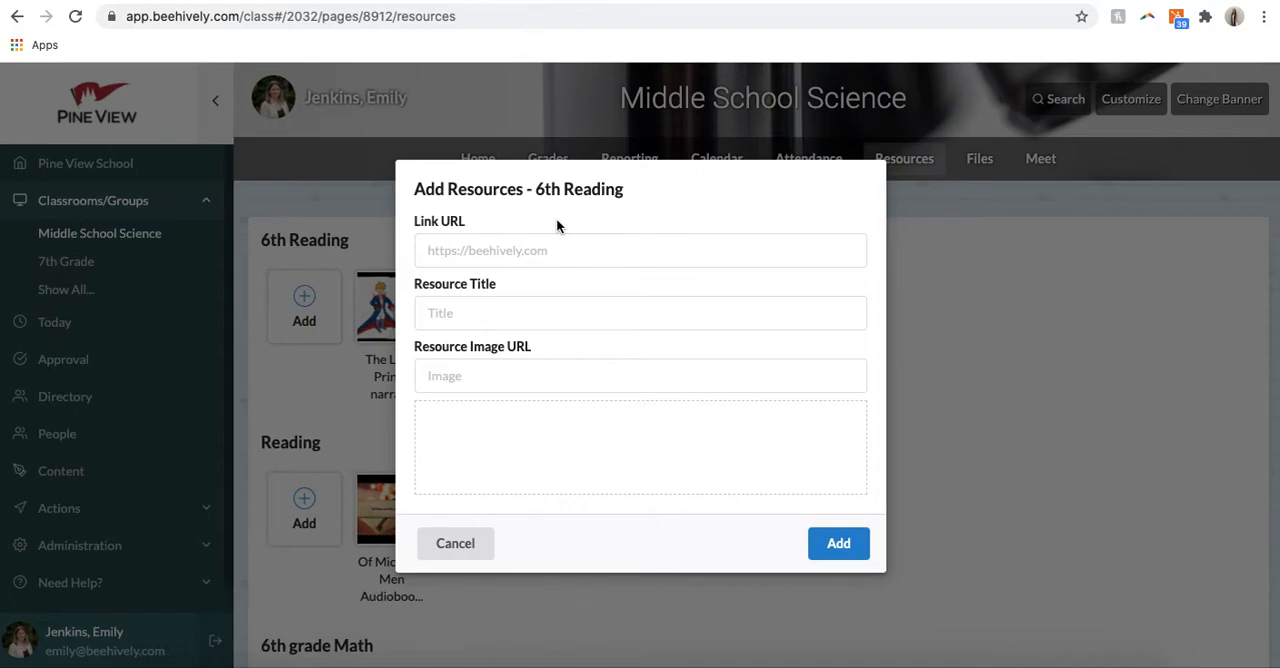
click(834, 543)
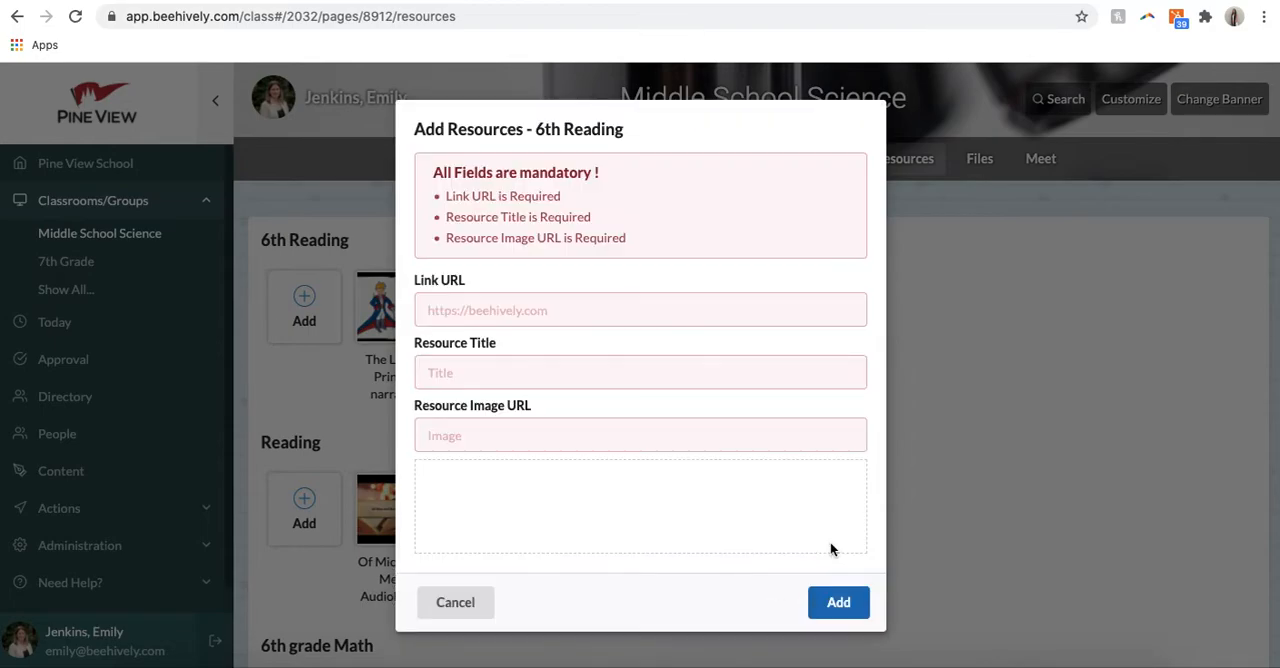
click(456, 601)
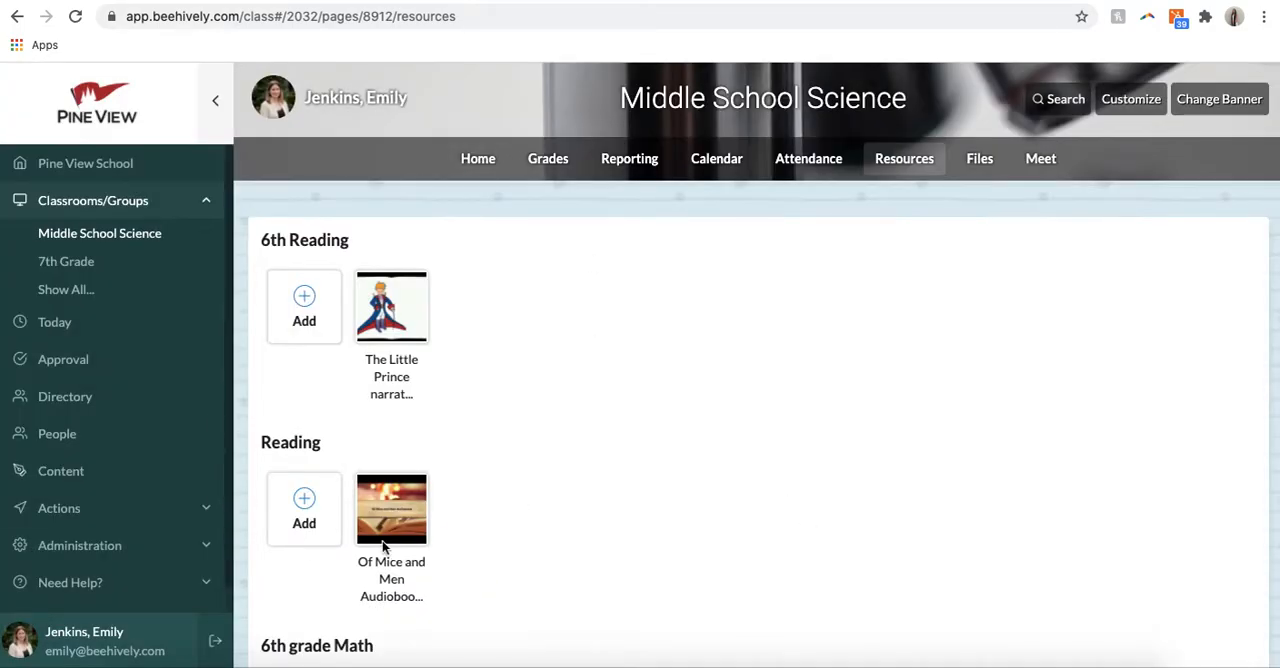
Step: Review the resource sections down to 8th Grade Physical Science and open the classroom's Files
scroll(427, 511, down, 10)
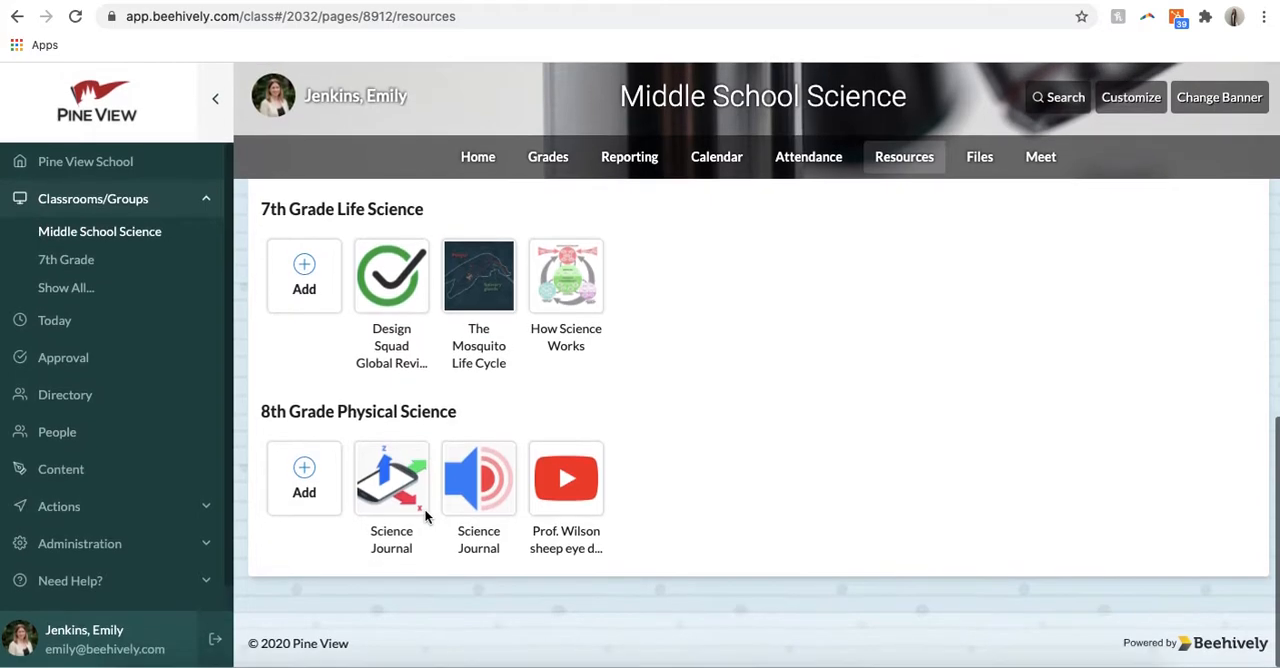
scroll(424, 543, up, 10)
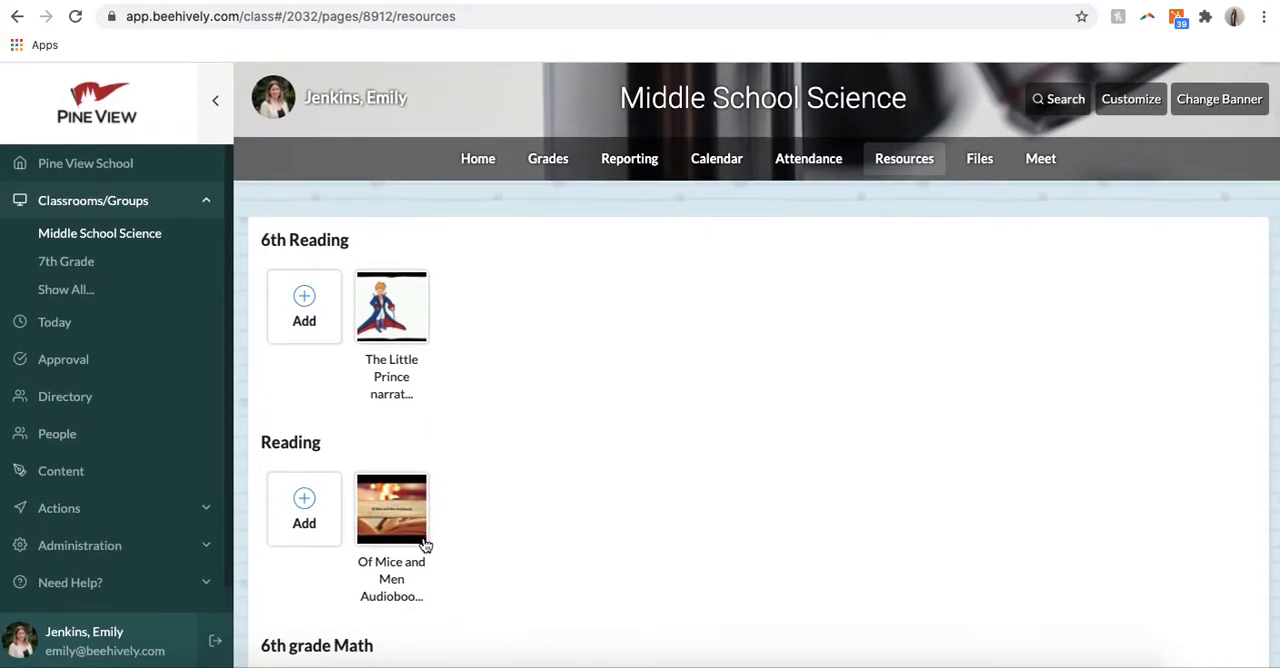
click(979, 163)
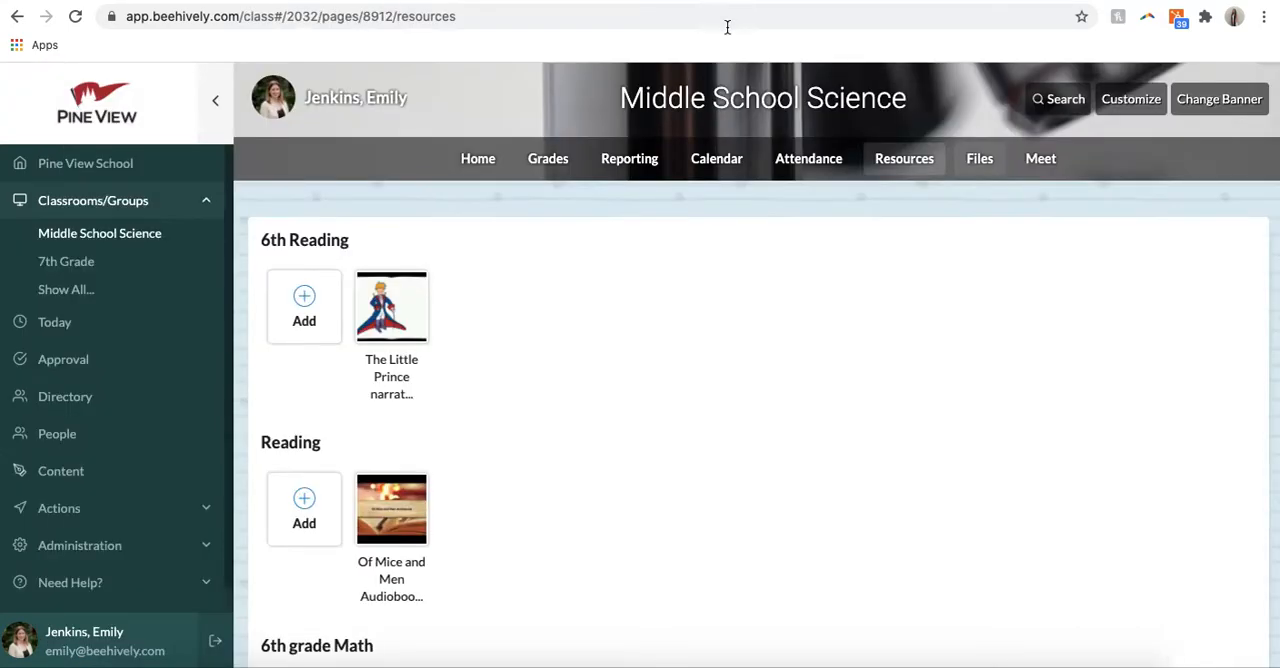
Step: Open the classroom's courses from its home page and review the student roster of 6th Grade Earth Science
click(477, 158)
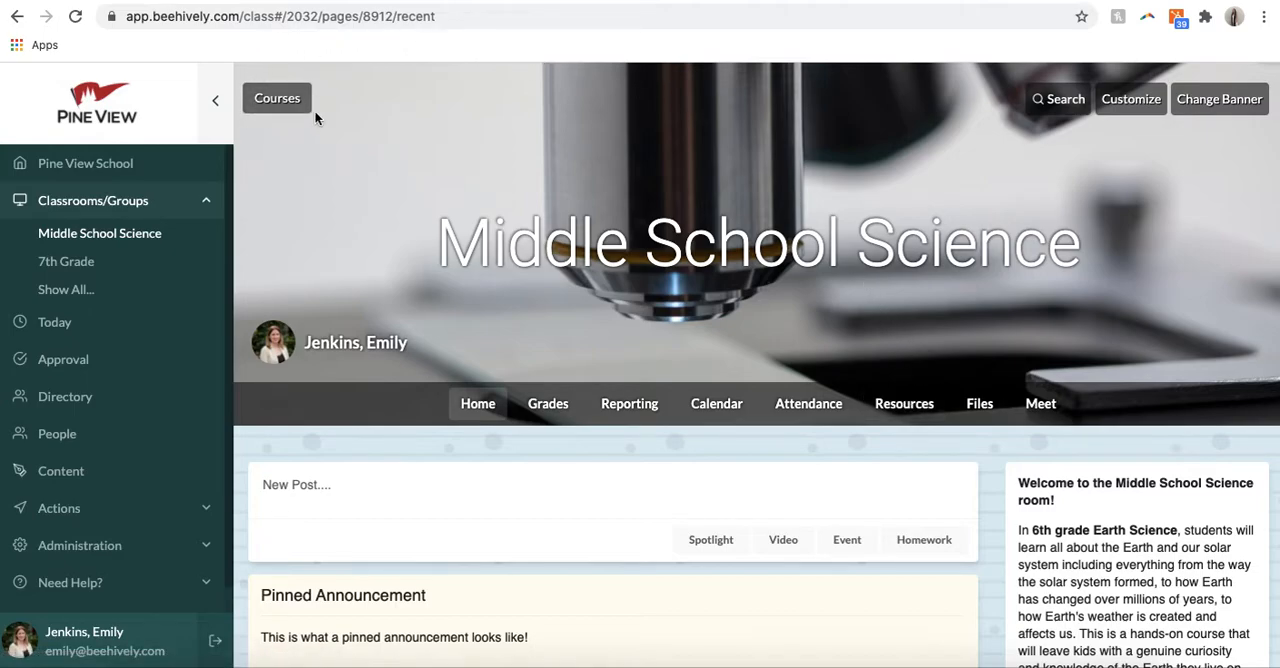
click(284, 106)
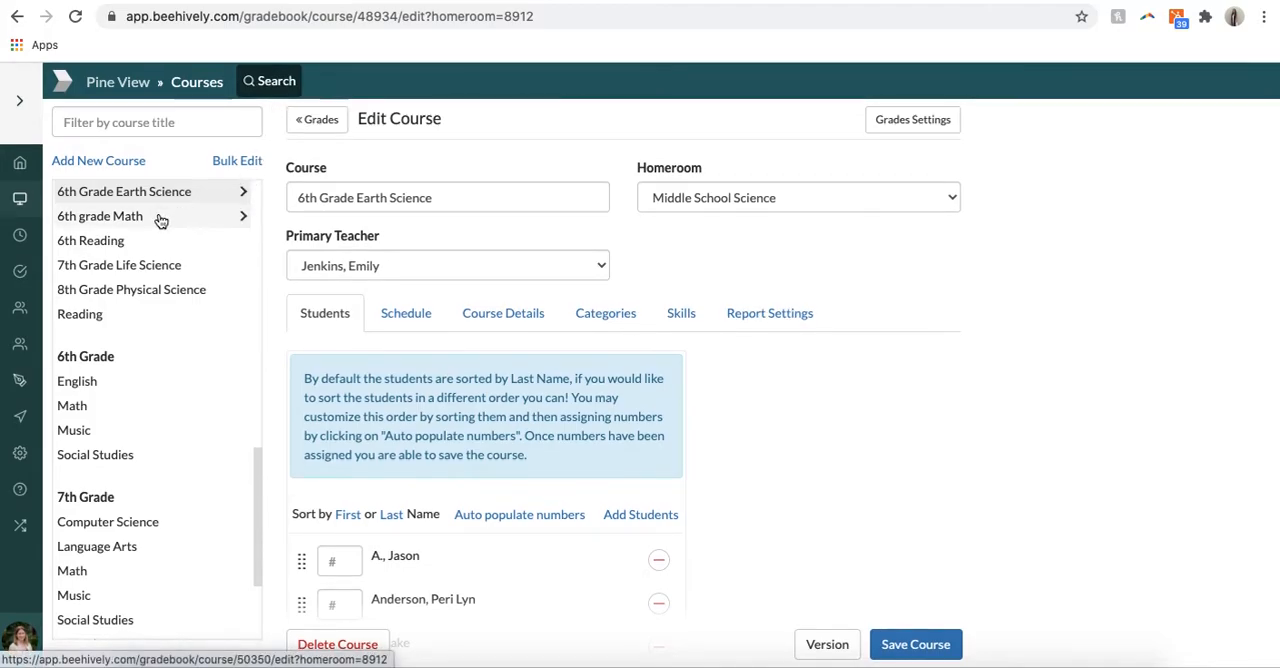
scroll(160, 217, up, 3)
scroll(155, 215, down, 1)
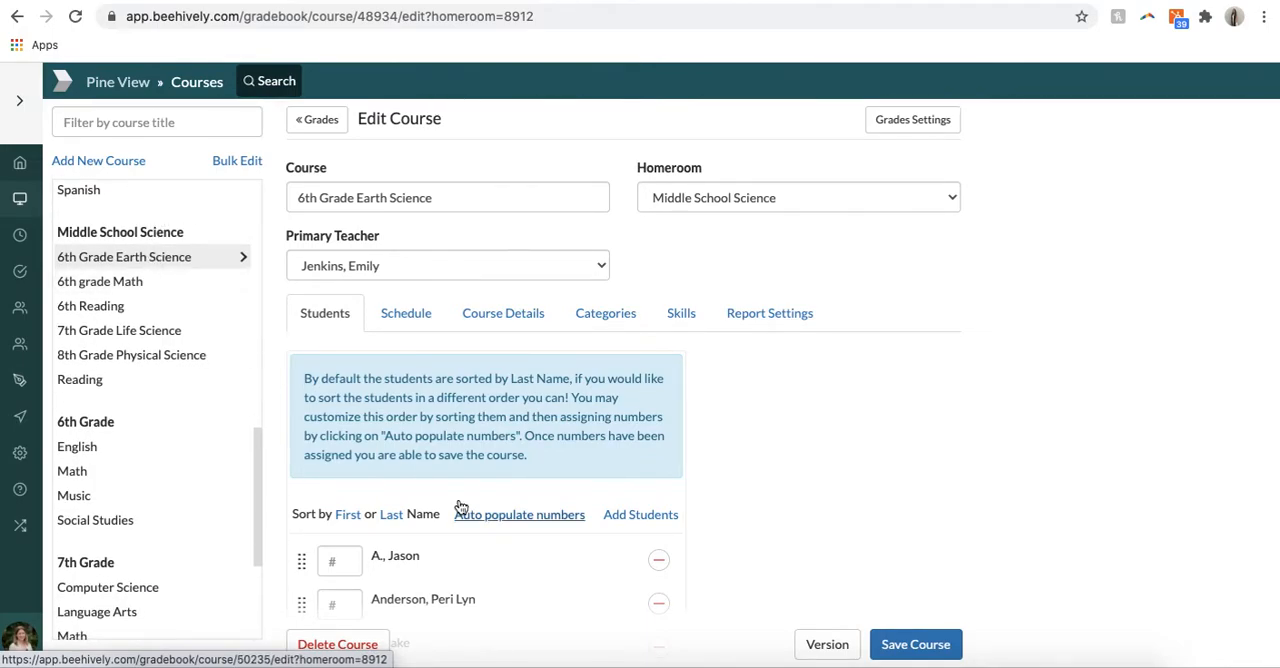
scroll(432, 448, down, 2)
scroll(427, 578, down, 15)
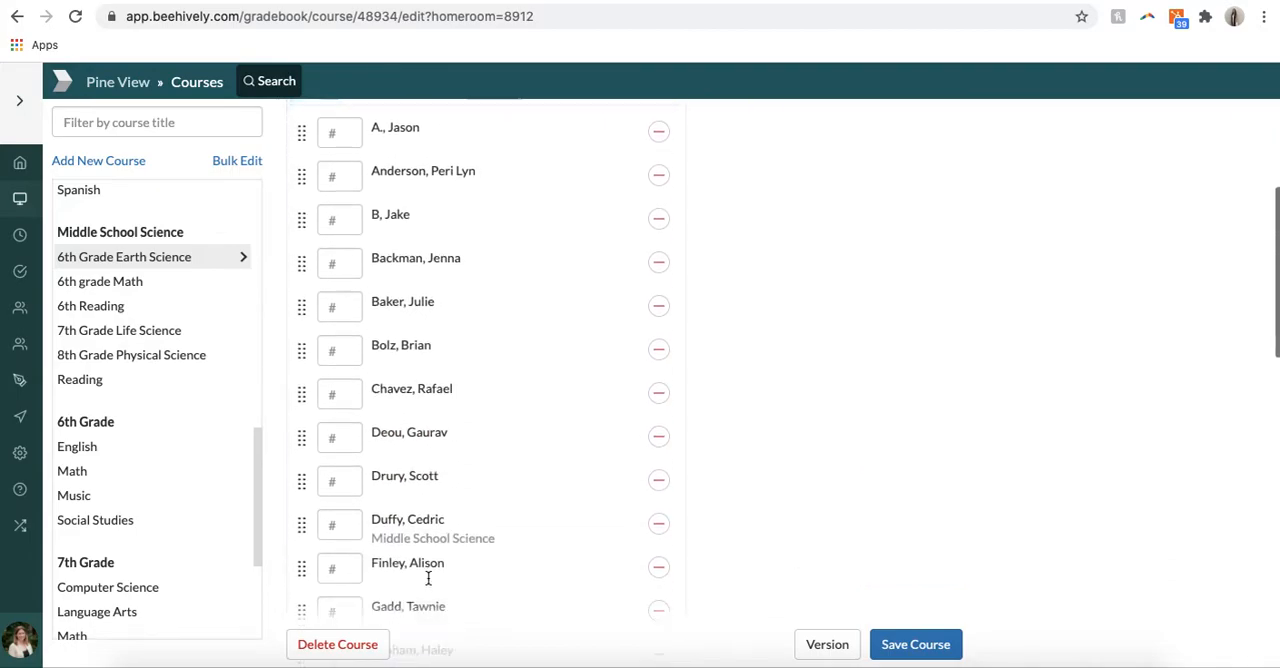
scroll(427, 580, up, 15)
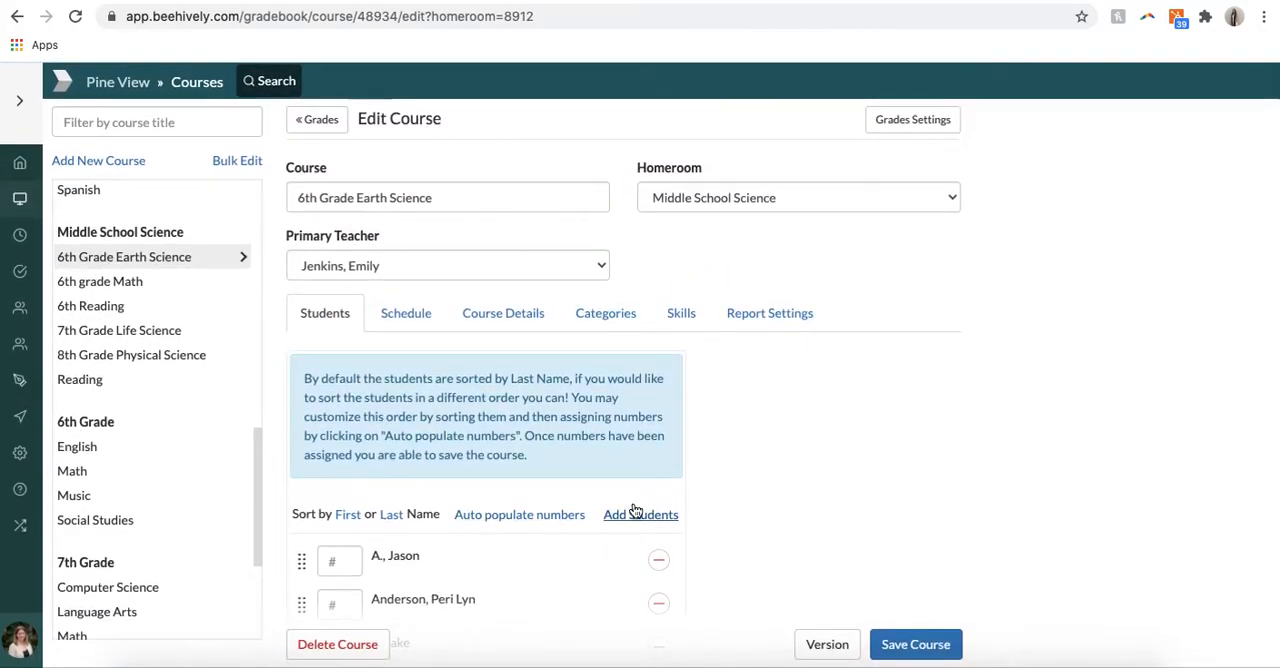
Step: Show the list for adding Middle School Science students to 6th Grade Earth Science, review it, and save the course
click(634, 514)
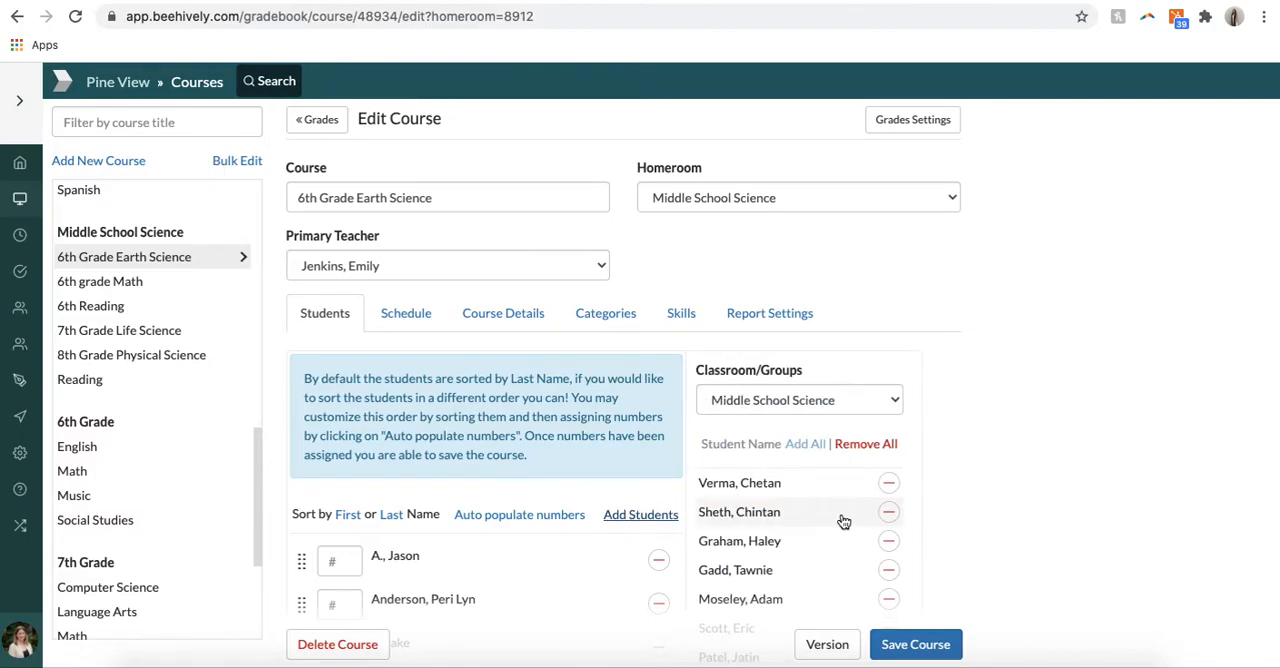
scroll(840, 520, down, 10)
scroll(840, 520, up, 10)
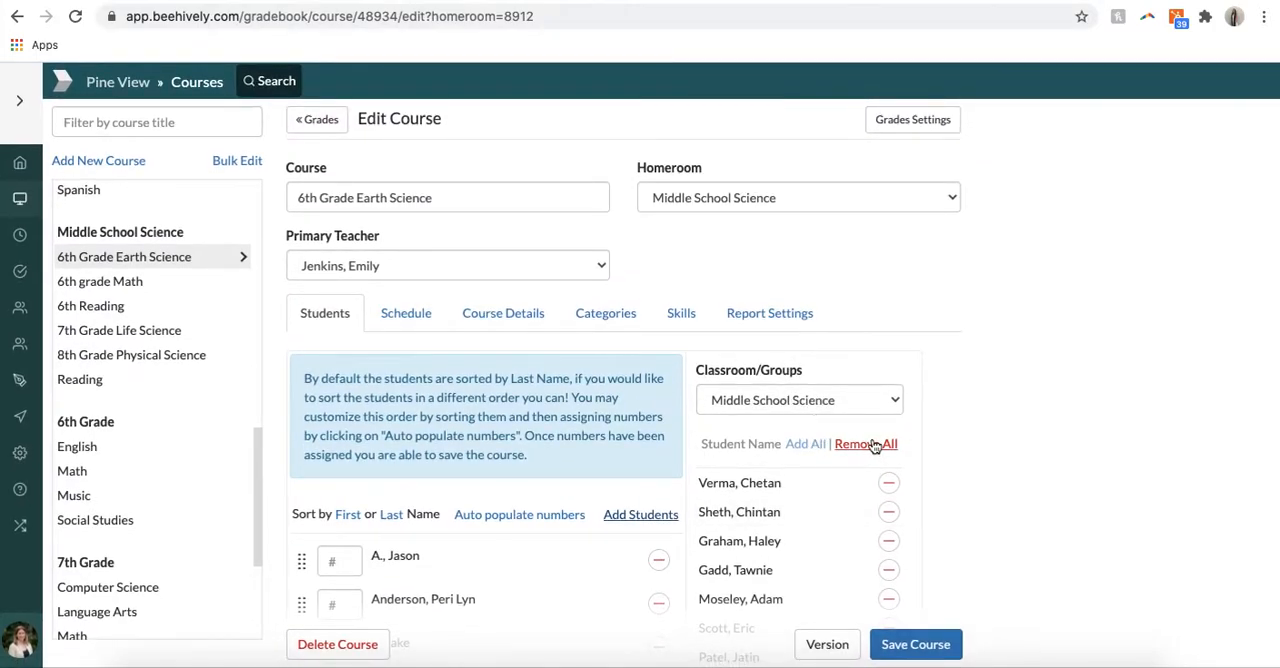
click(936, 654)
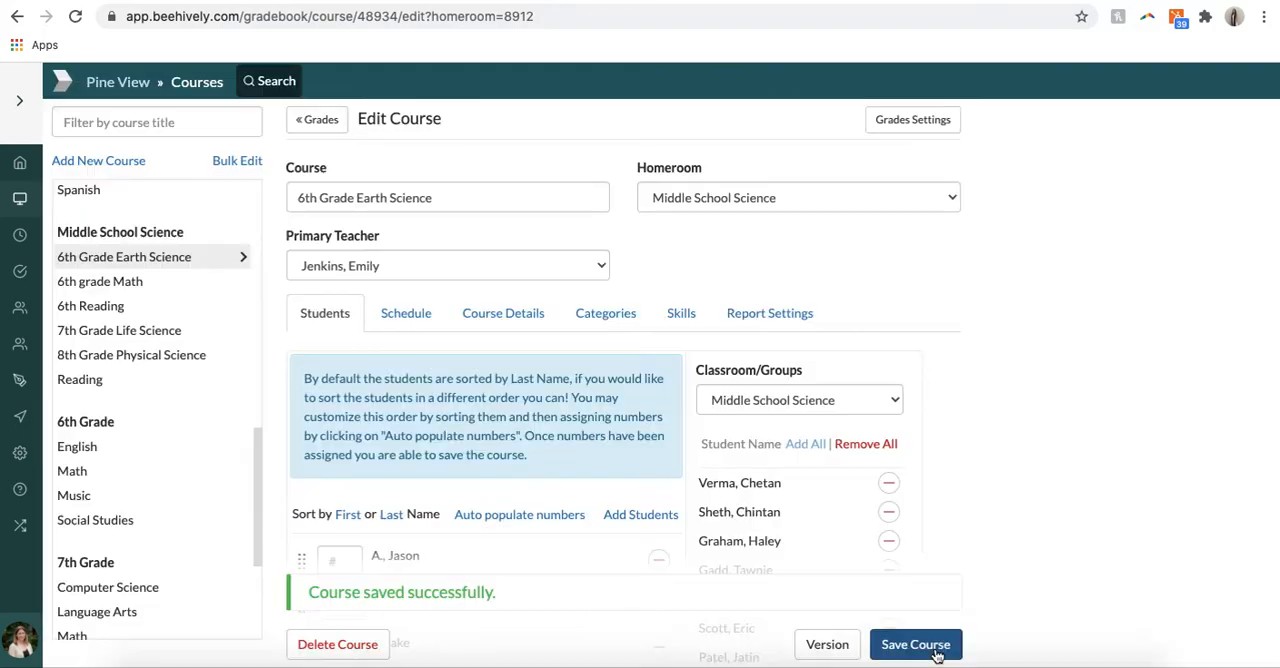
Step: Open the 6th Grade Earth Science schedule and review its meeting settings and trimester period tables
click(400, 318)
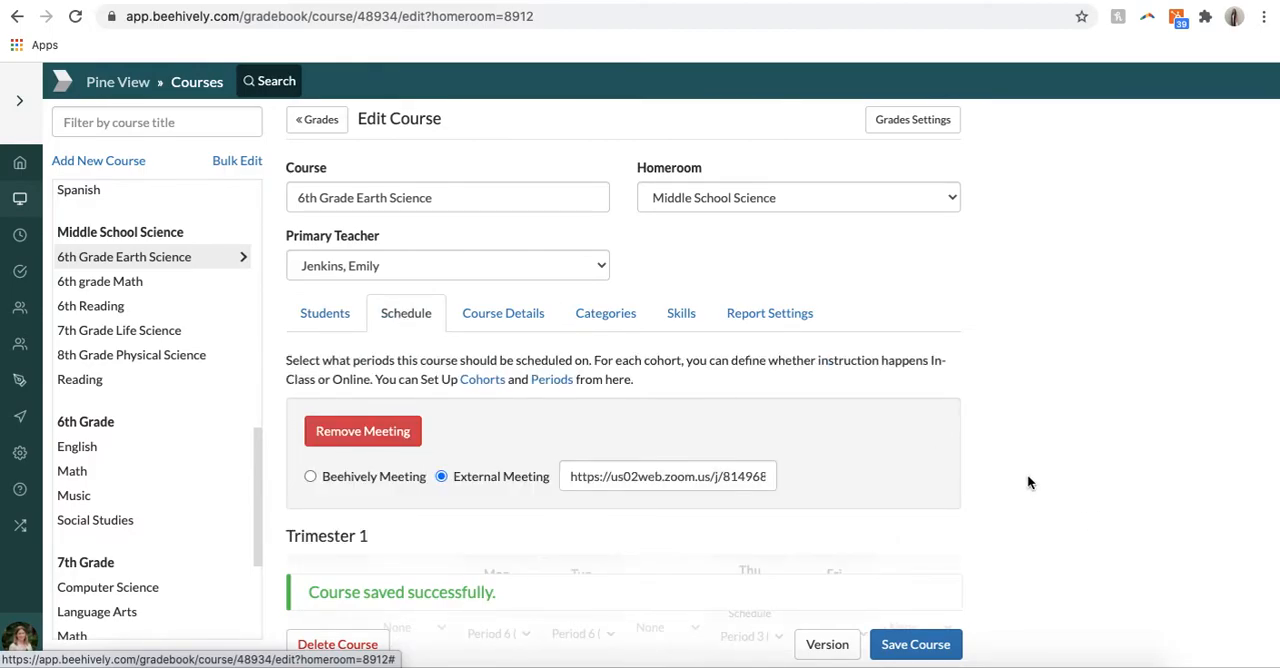
scroll(1027, 474, down, 3)
scroll(1027, 481, down, 4)
scroll(1027, 481, up, 5)
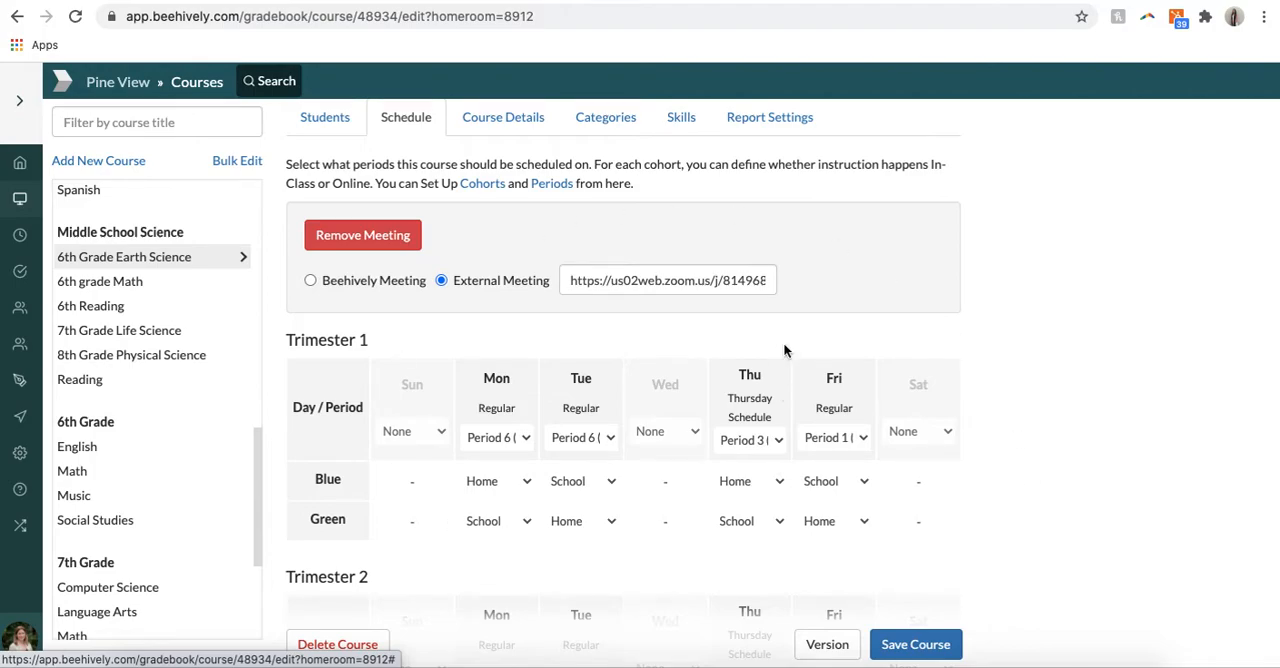
scroll(820, 352, up, 1)
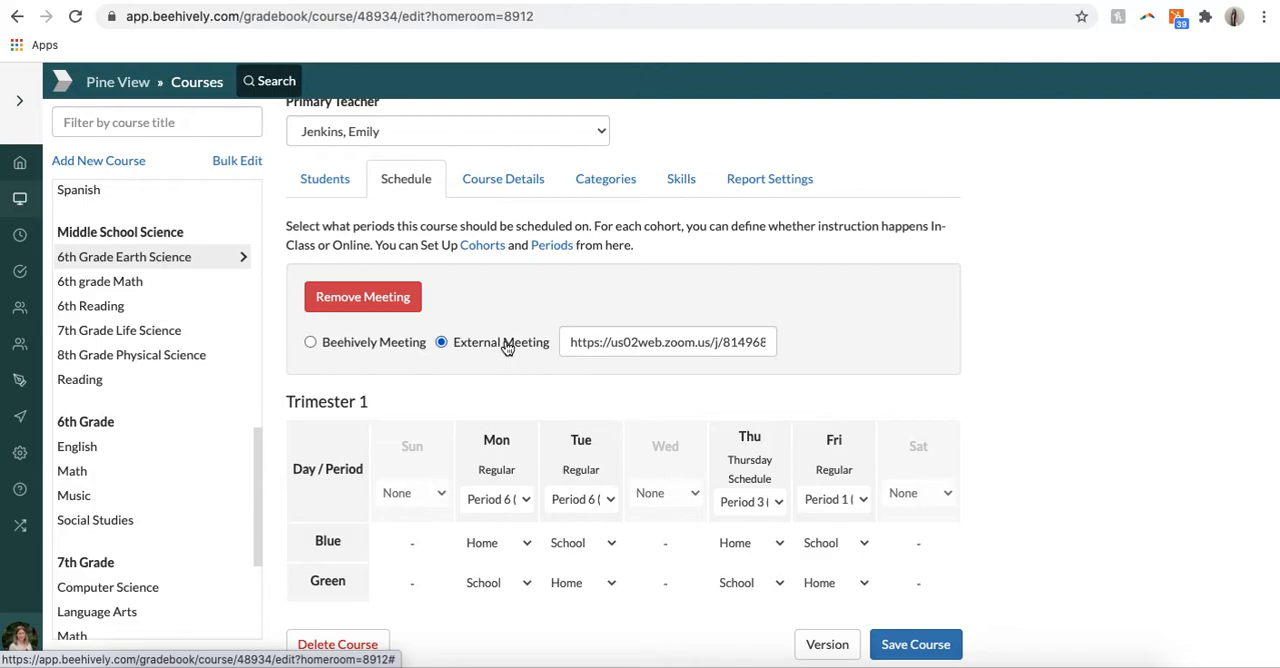
Step: Try the Beehively Meeting option, remove and re-add the course meeting, and switch it back to External Meeting
click(311, 341)
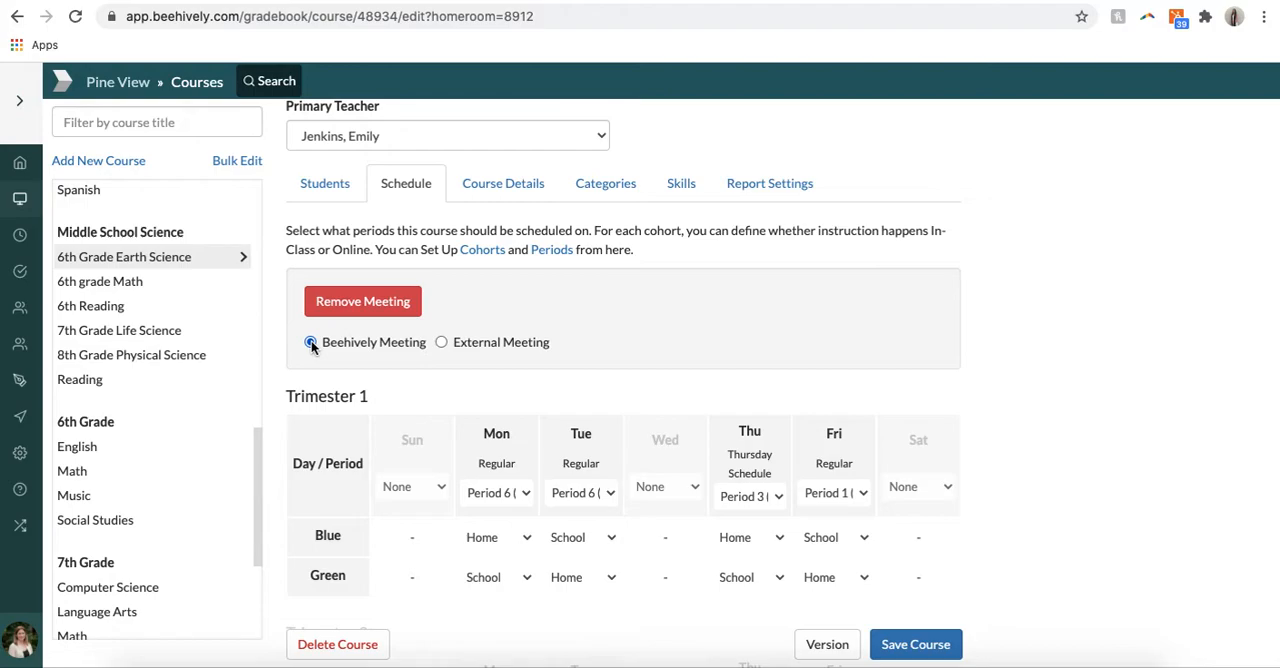
click(387, 301)
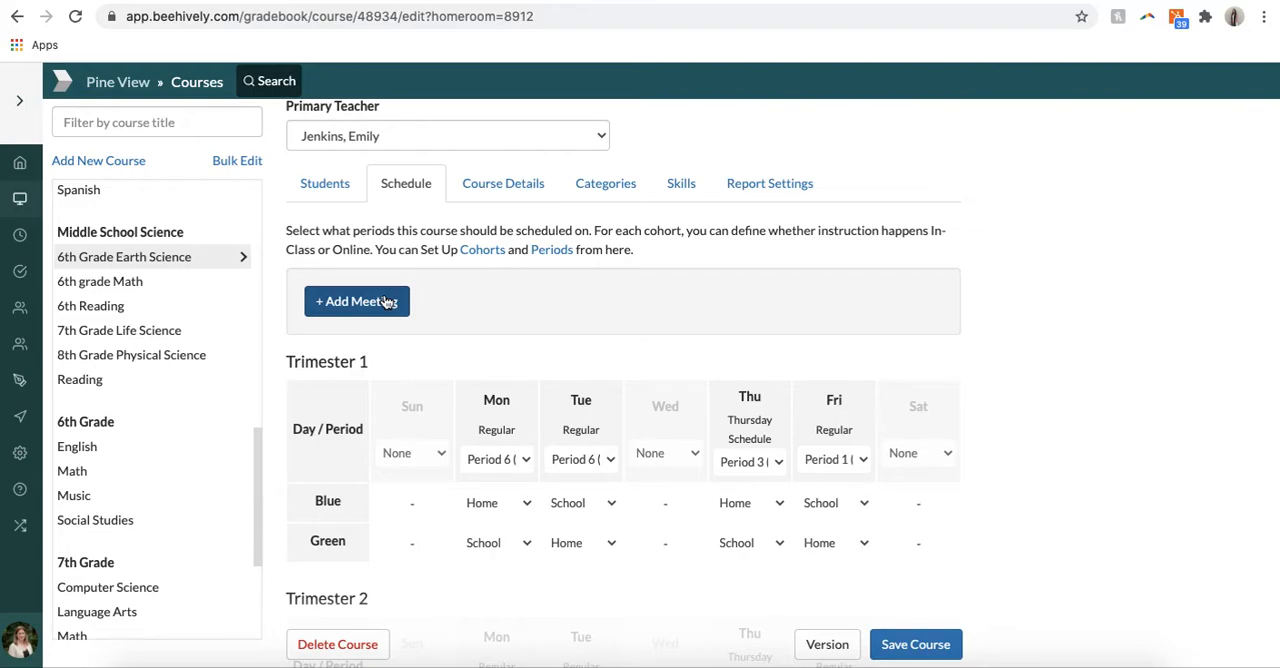
click(387, 301)
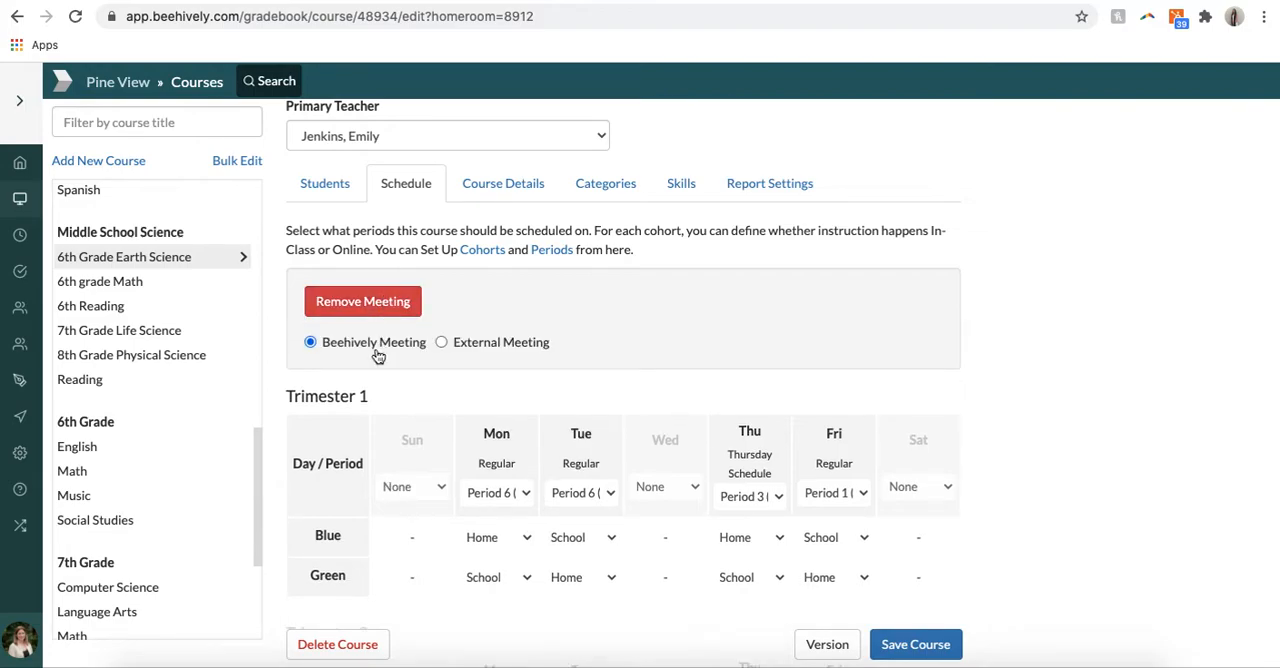
click(441, 342)
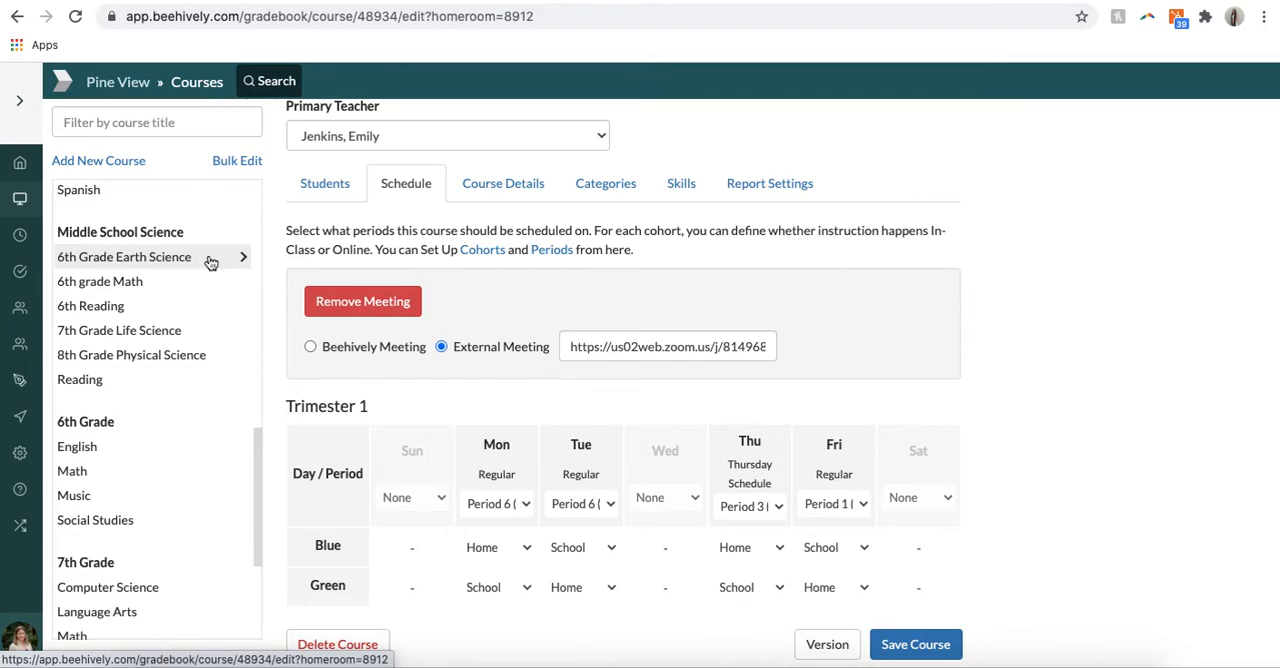
Step: Review the Blue and Green cohort schedules for Trimesters 1 to 3, staying on the course page with its unsaved changes
scroll(537, 391, down, 3)
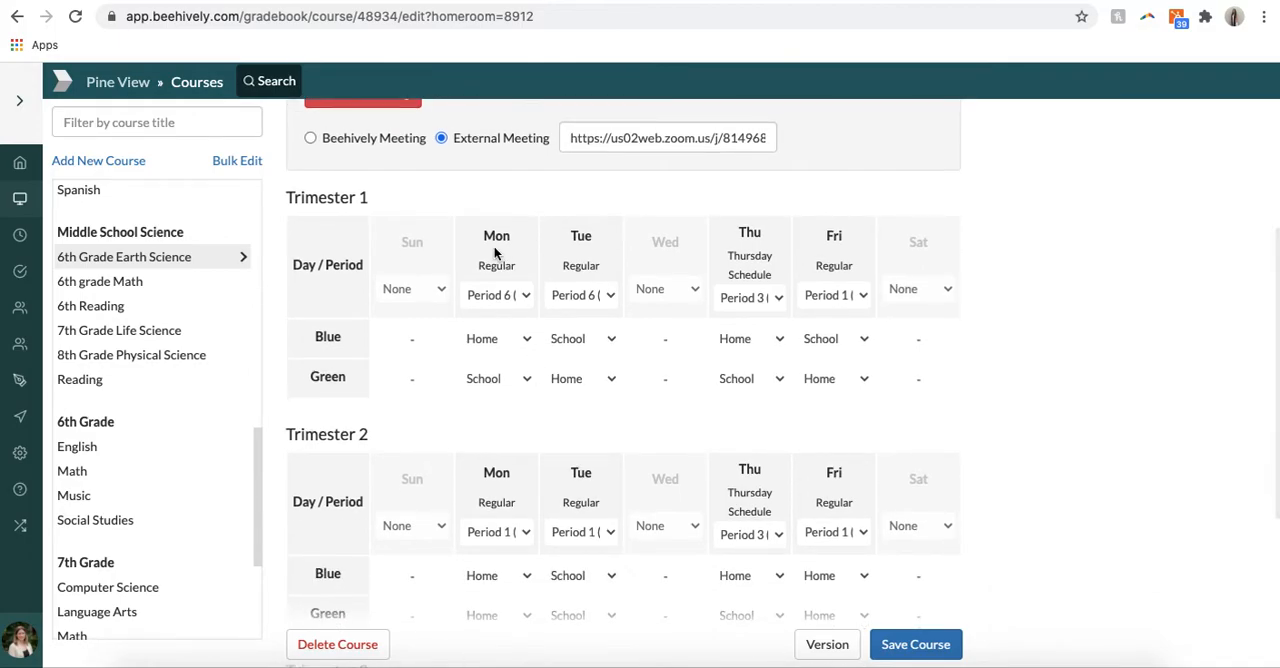
scroll(403, 428, down, 3)
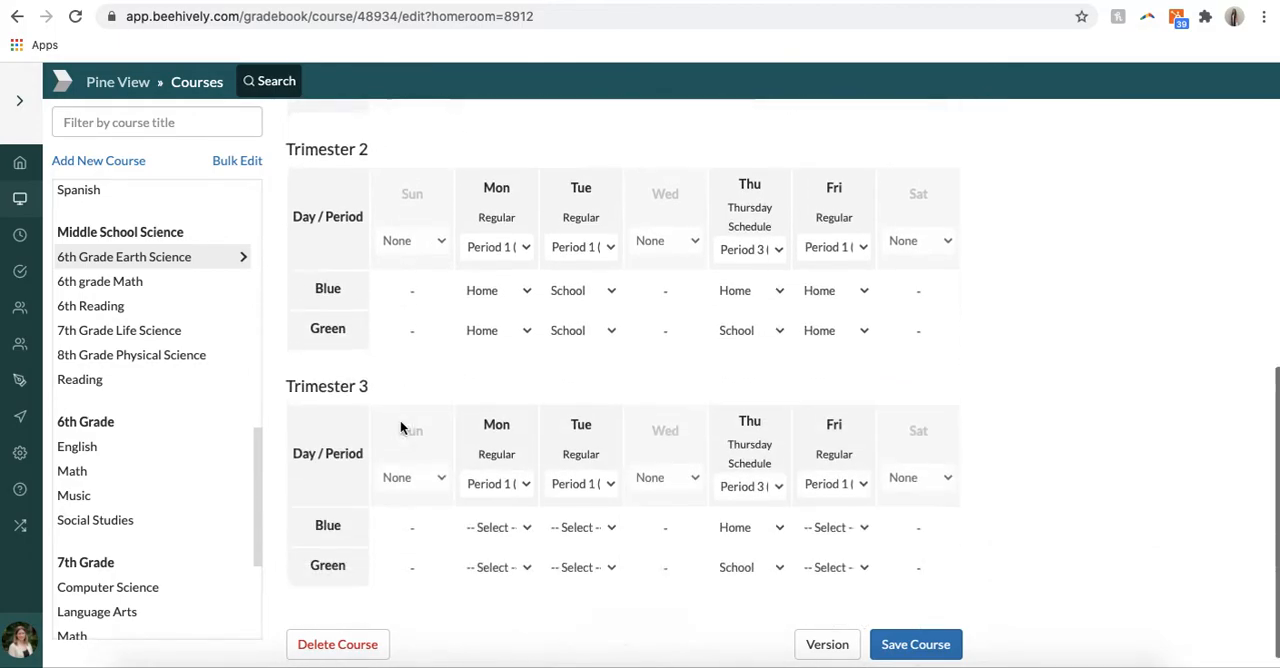
scroll(403, 428, left, 5)
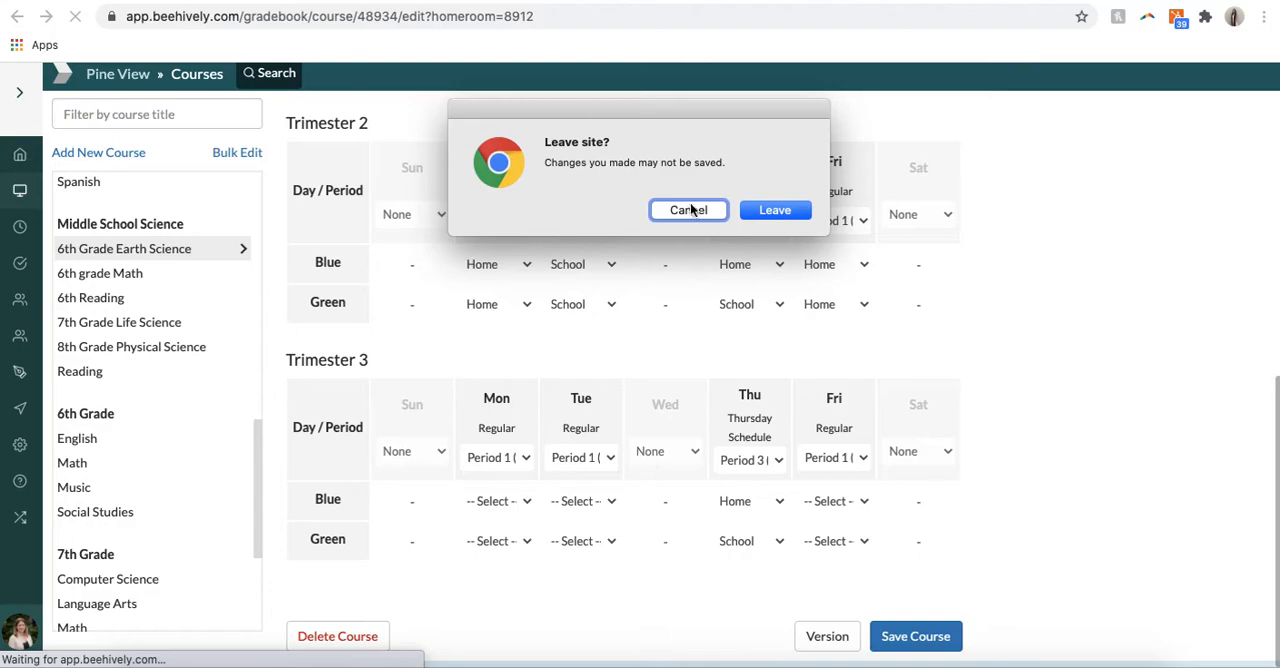
click(689, 210)
scroll(366, 197, up, 5)
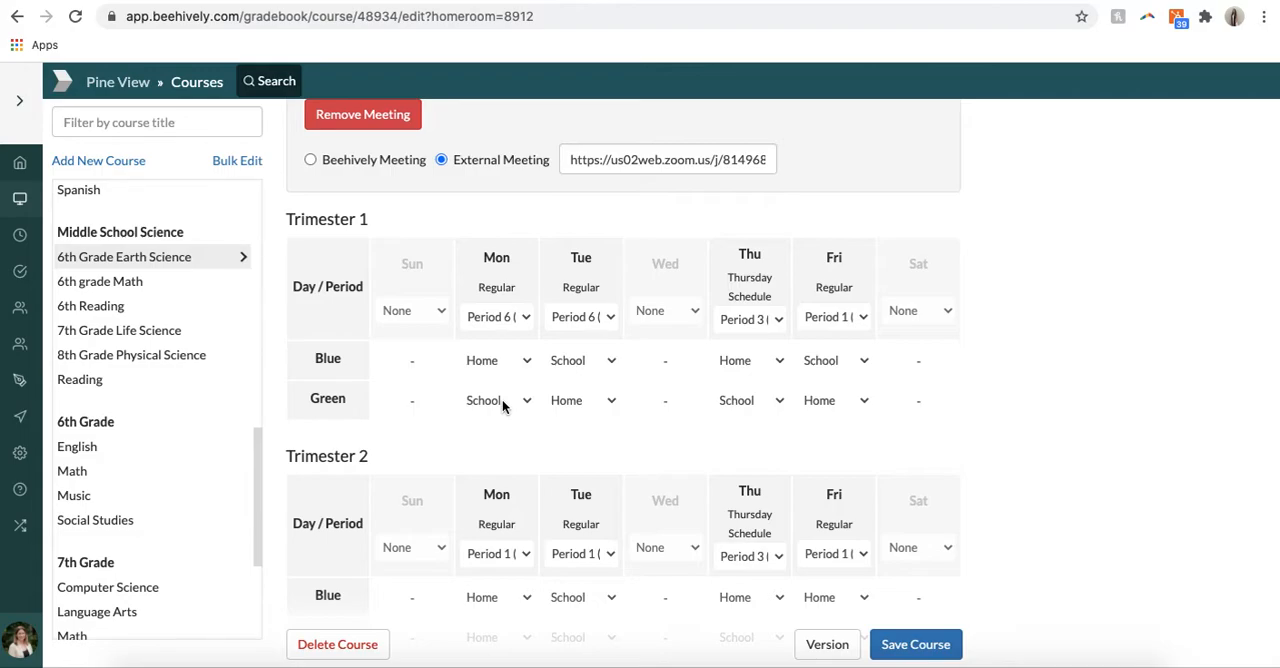
scroll(503, 405, up, 5)
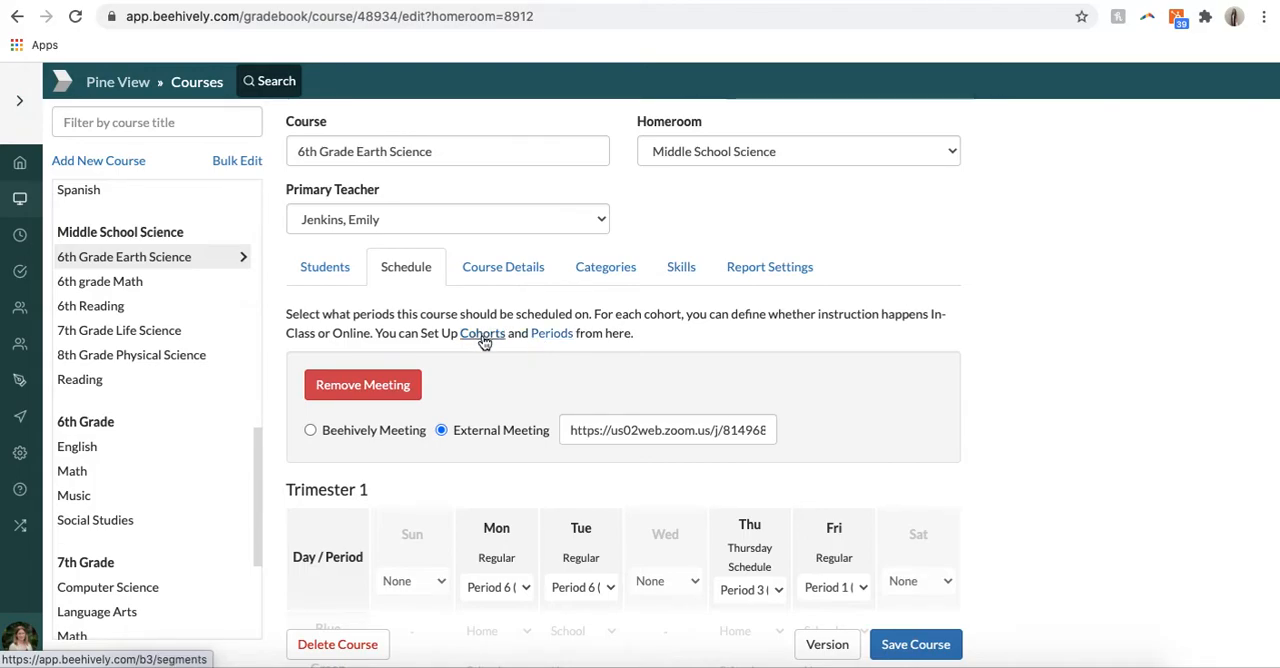
Step: Open the period setup, view the Tuesday and Special Programs timetables, and return to the 6th Grade Earth Science schedule
click(553, 335)
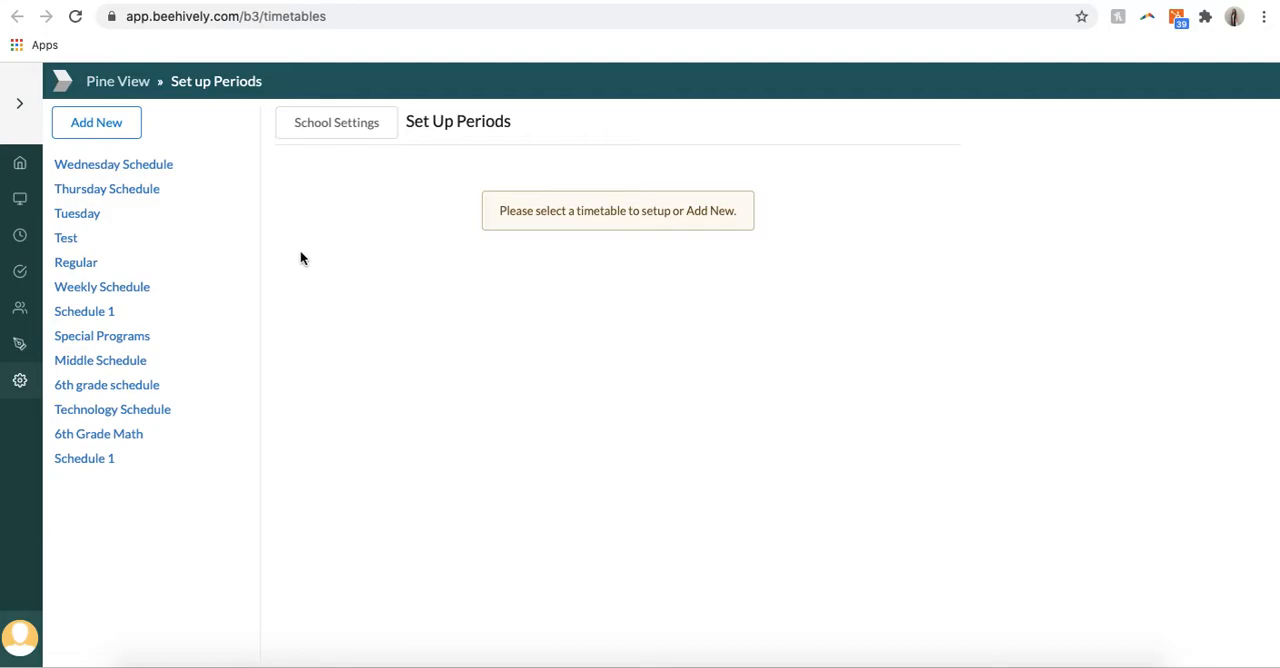
click(100, 215)
click(108, 337)
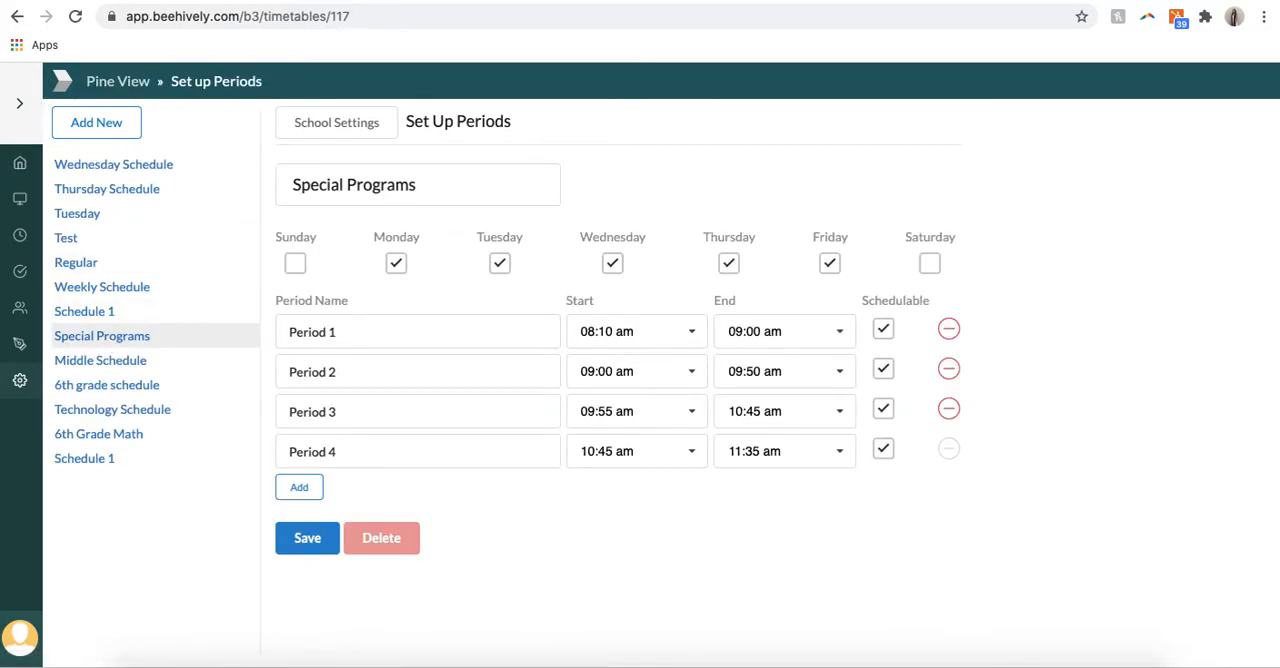
click(19, 17)
click(19, 17)
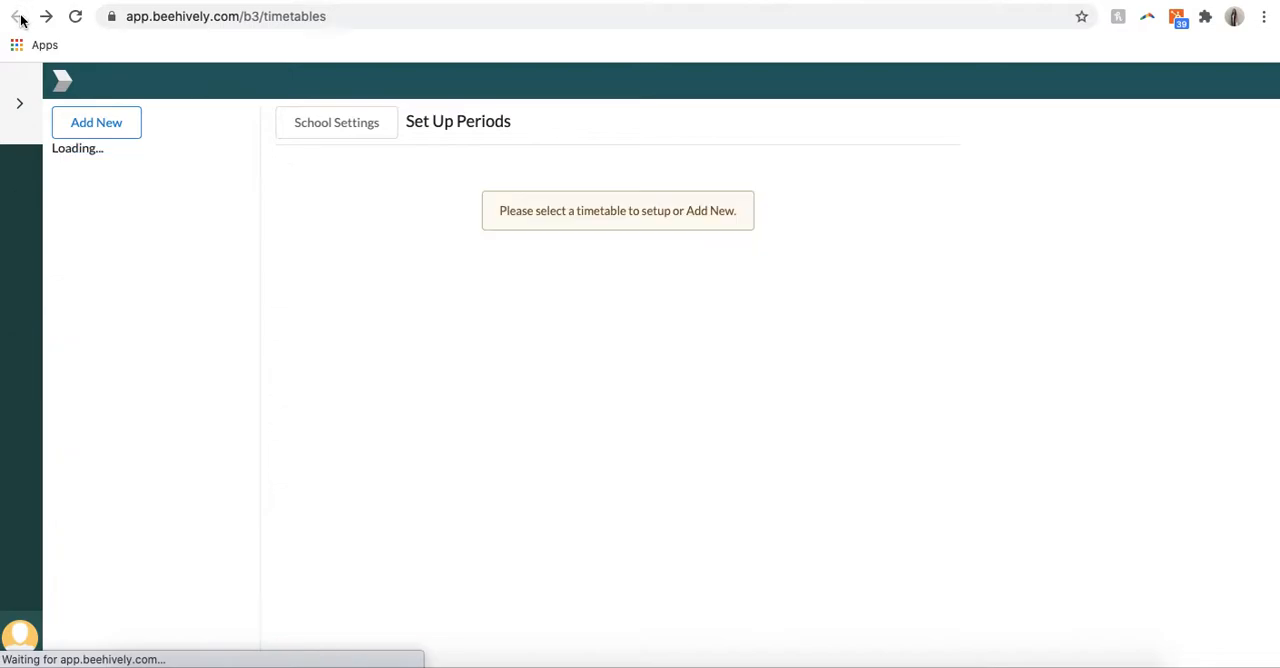
key(ctrl+shift+Tab)
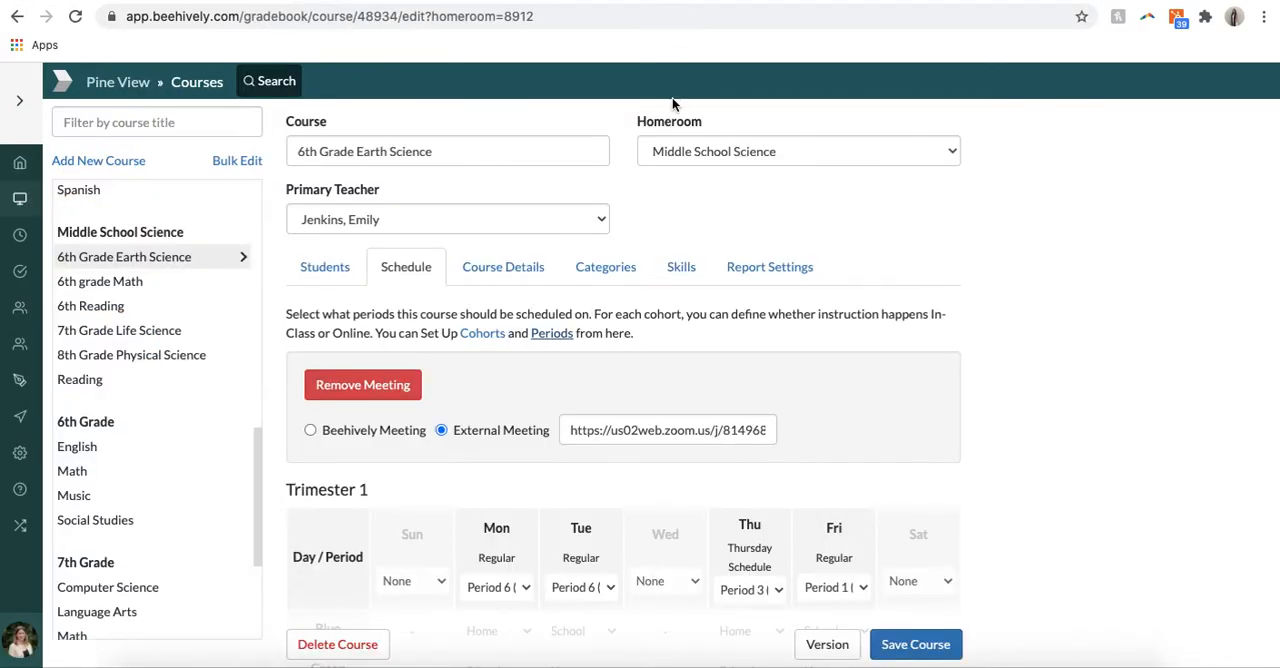
Step: View the Monday period choices for Trimester 1 and select Regular Period 6 (01:40 PM - 02:35 PM)
scroll(561, 343, down, 2)
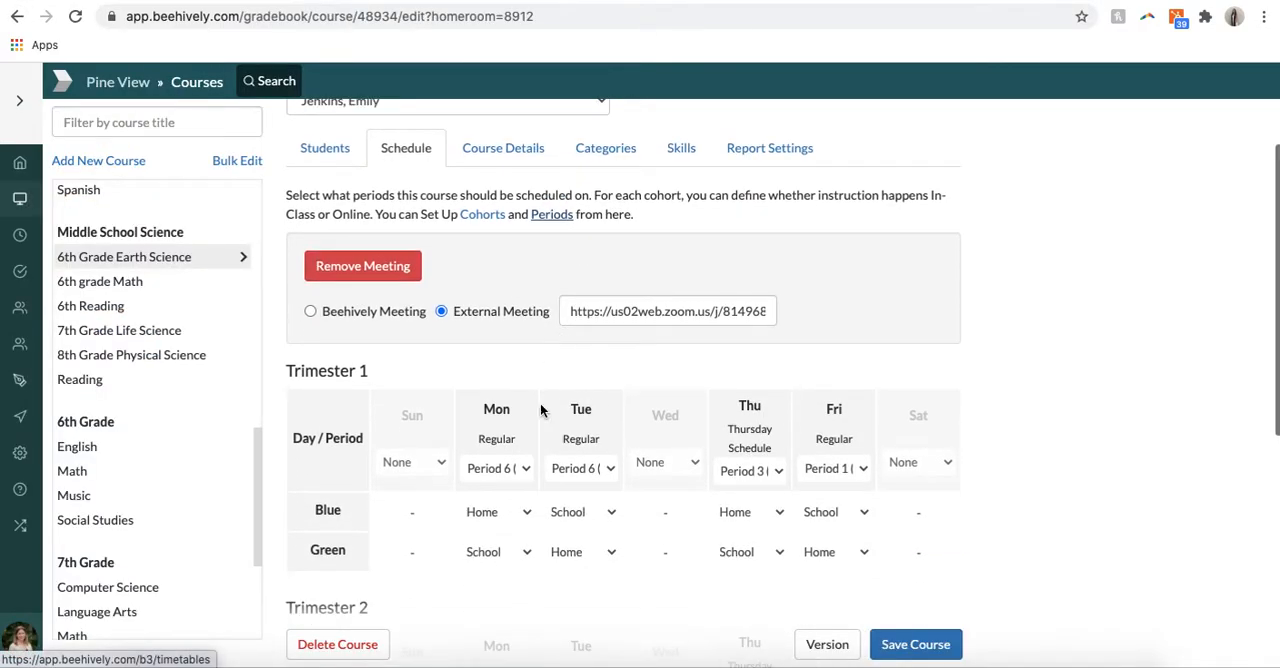
click(519, 468)
click(522, 473)
click(522, 473)
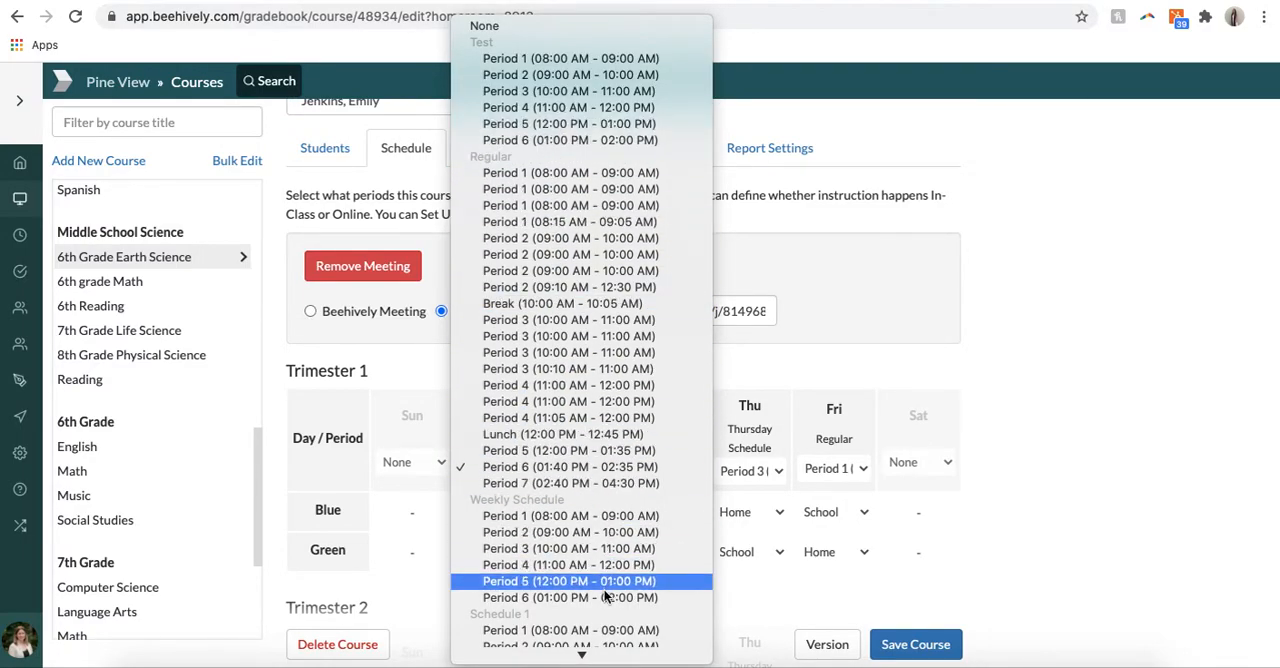
click(600, 467)
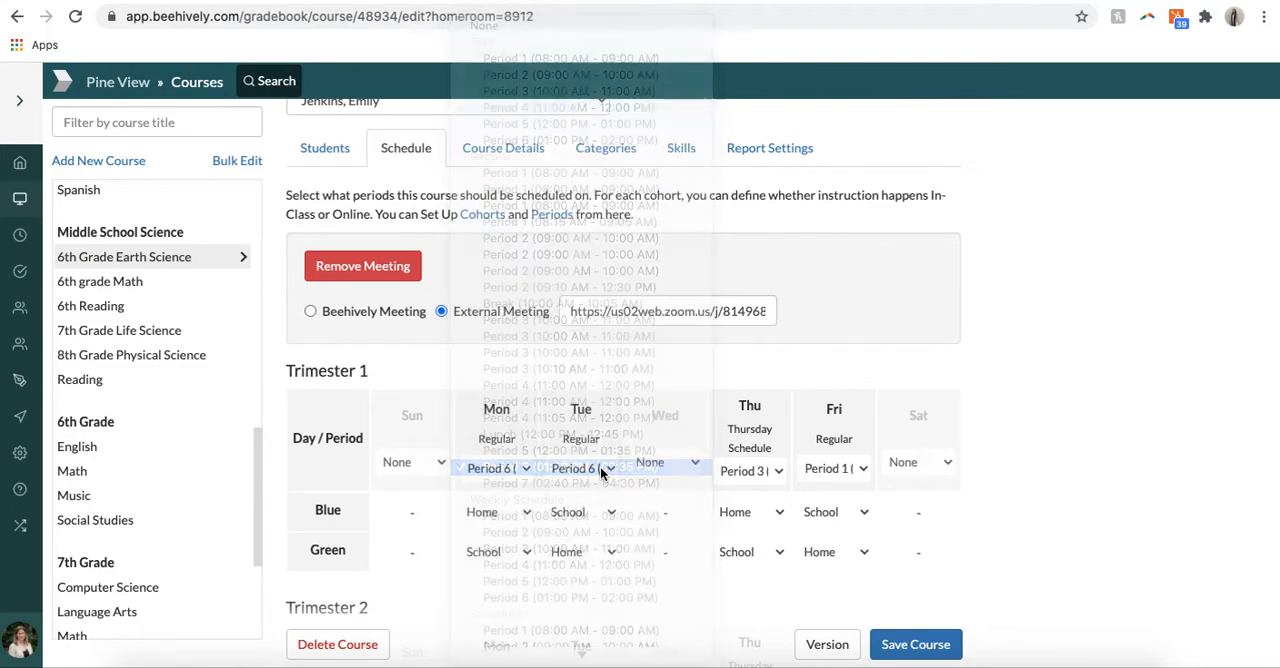
Step: Open the cohort setup from the course schedule and go to the management of cohort names
scroll(598, 465, up, 1)
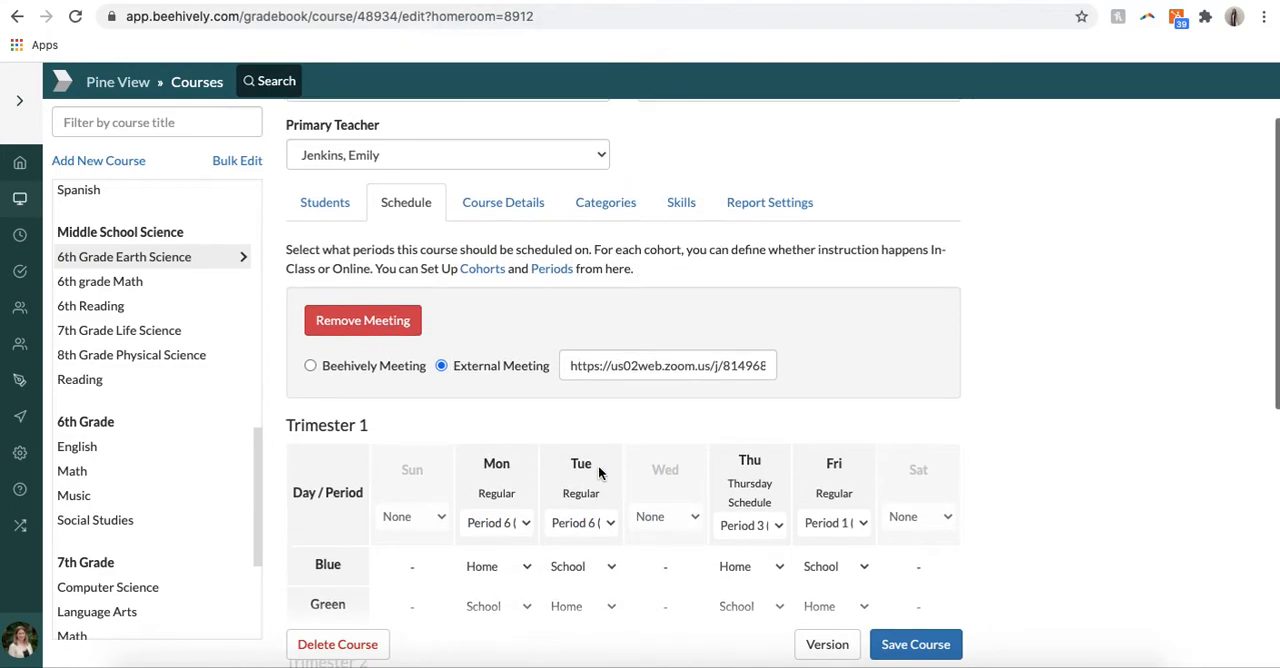
click(478, 267)
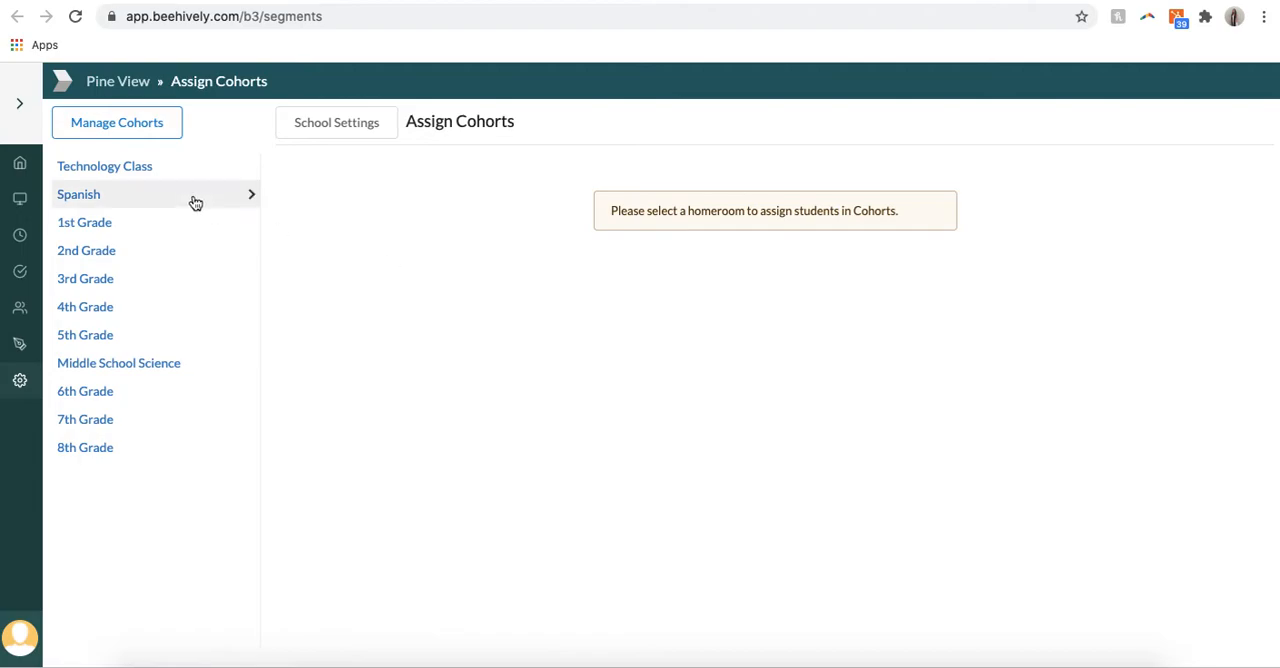
click(155, 136)
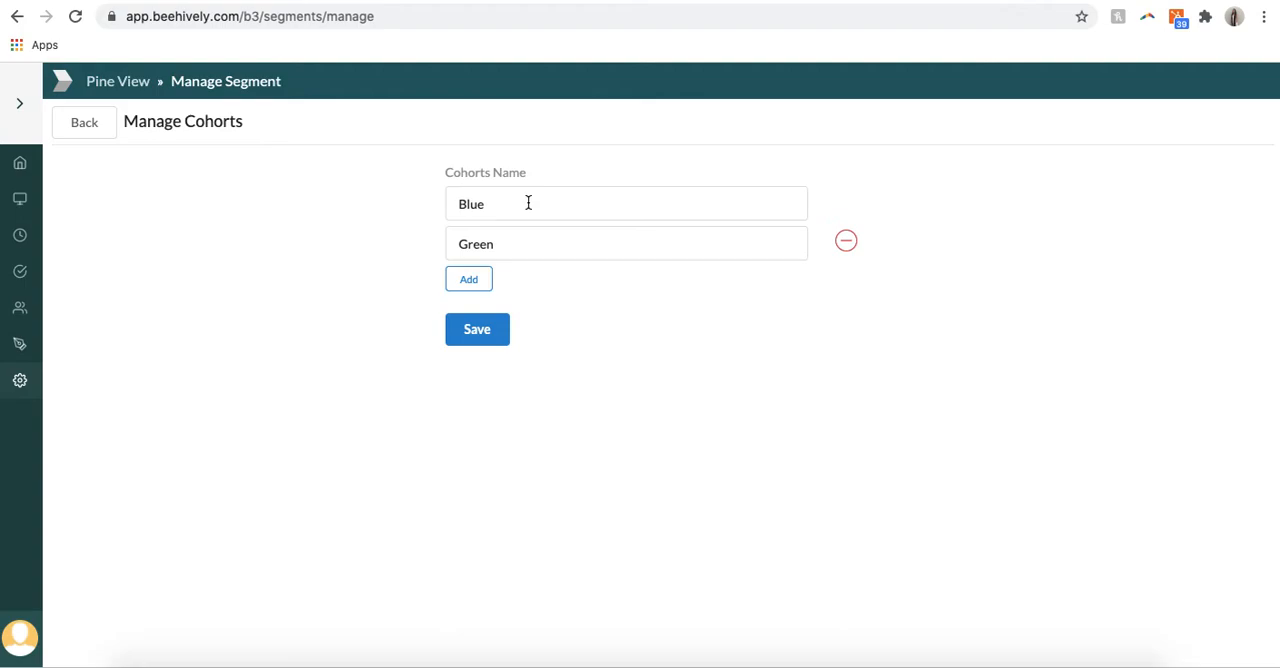
Step: Try adding three blank cohort rows and remove all three again
click(469, 283)
click(467, 322)
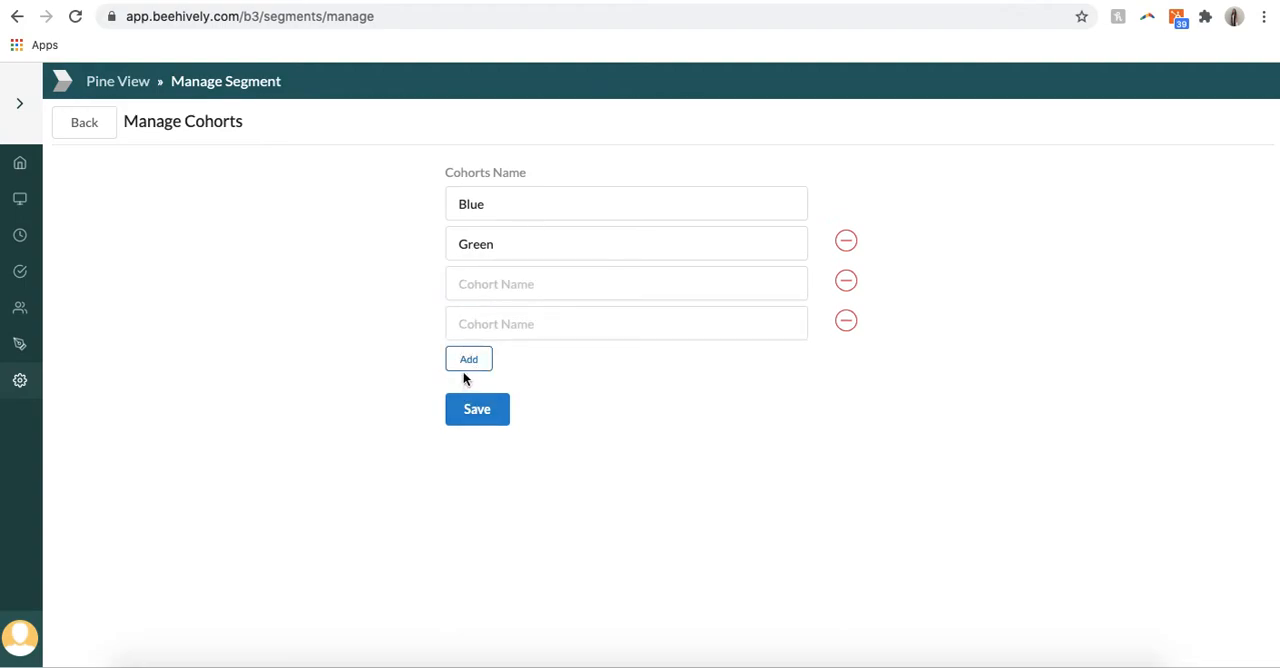
click(465, 361)
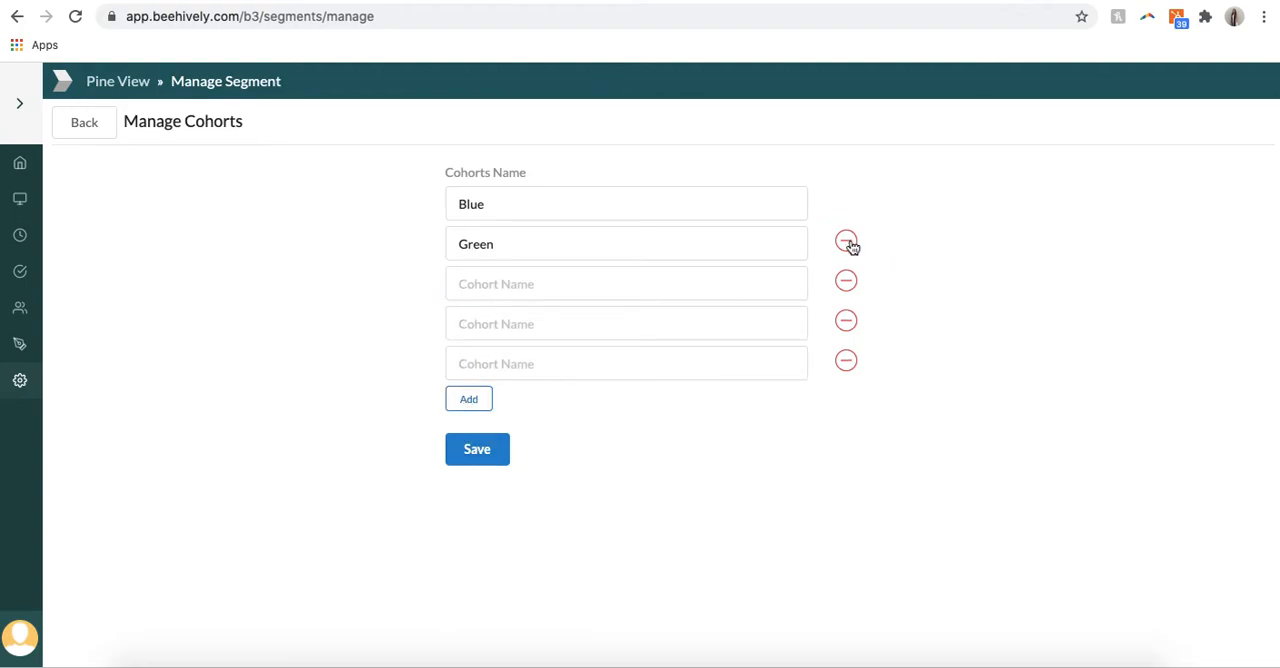
click(847, 281)
click(847, 281)
click(847, 281)
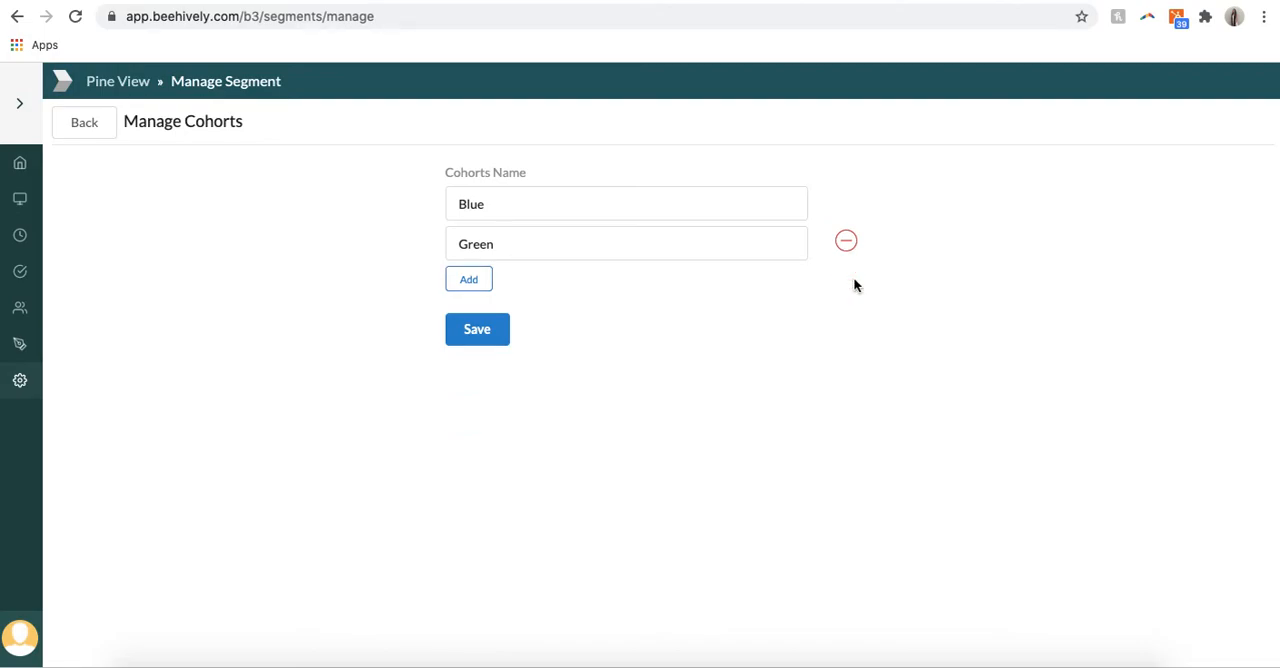
Step: Save the Blue and Green cohort names and open the Middle School Science cohort assignments
click(487, 341)
click(101, 131)
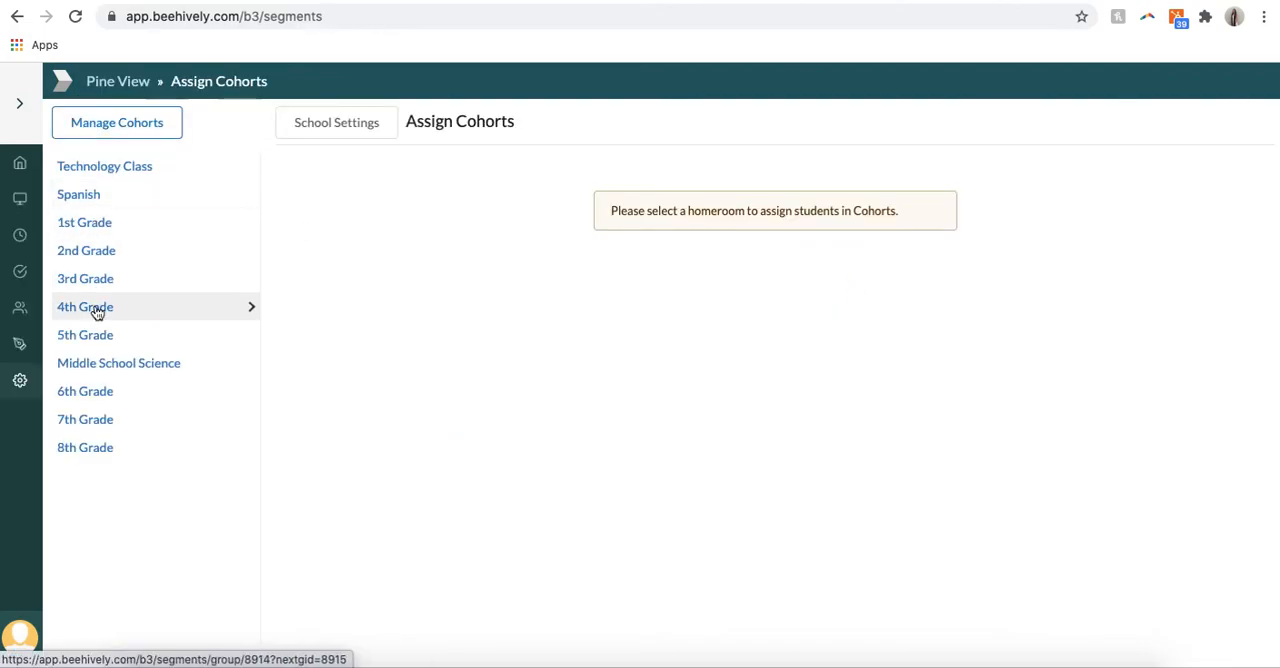
click(99, 364)
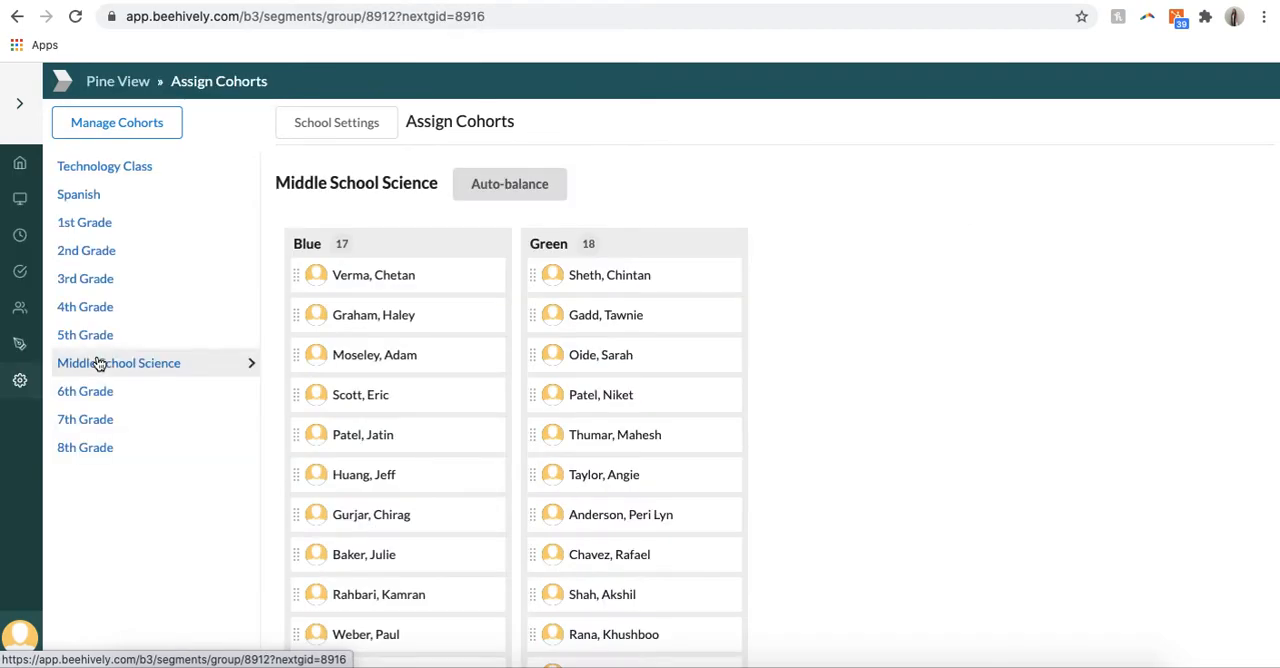
scroll(483, 440, down, 4)
scroll(481, 439, up, 5)
Step: Auto-balance the Middle School Science students between the Blue and Green cohorts and check both lists
click(545, 189)
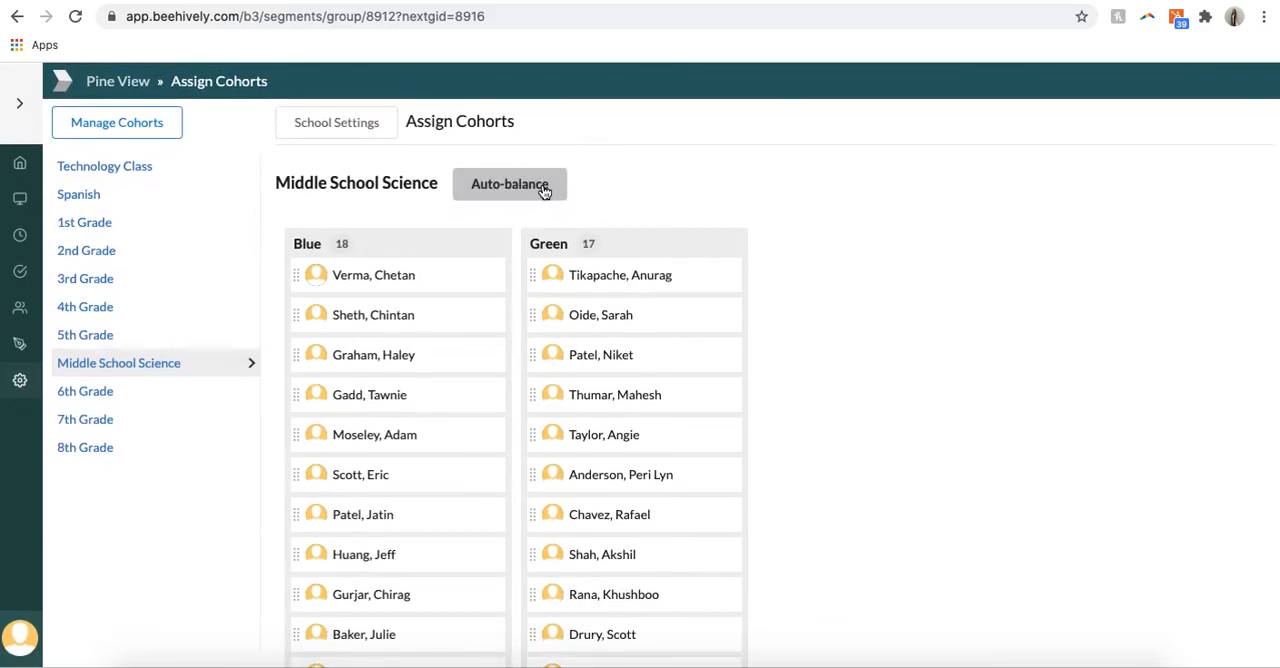
scroll(511, 394, down, 4)
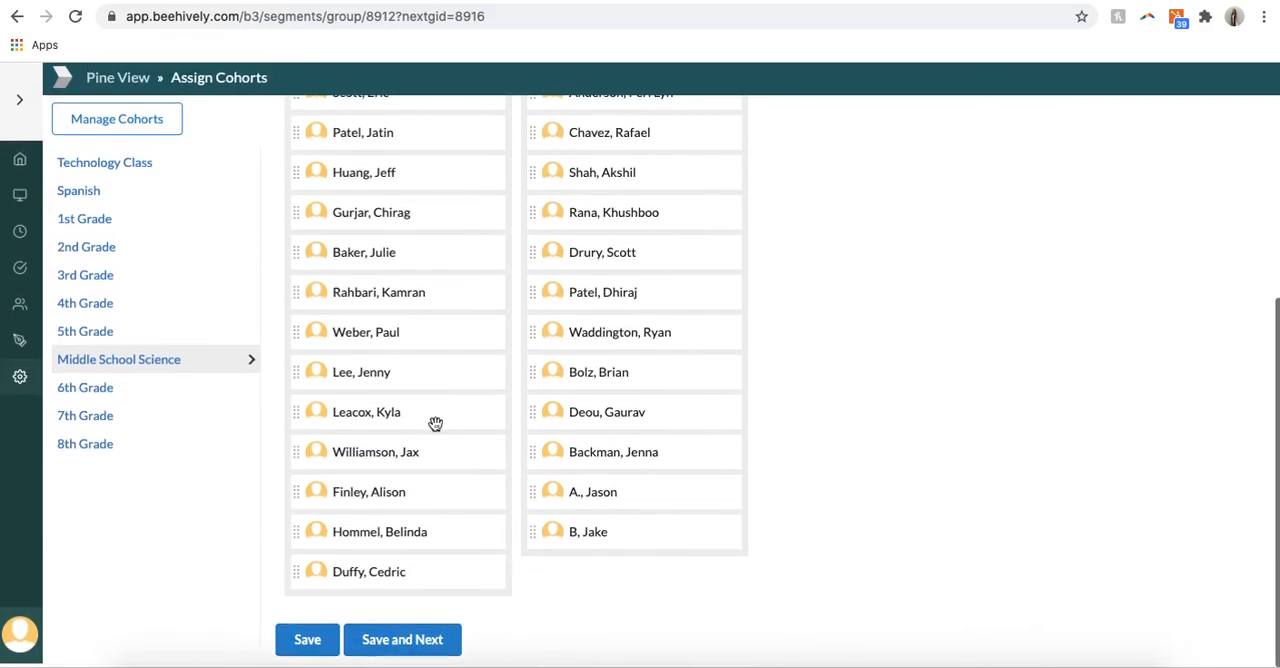
scroll(556, 375, up, 5)
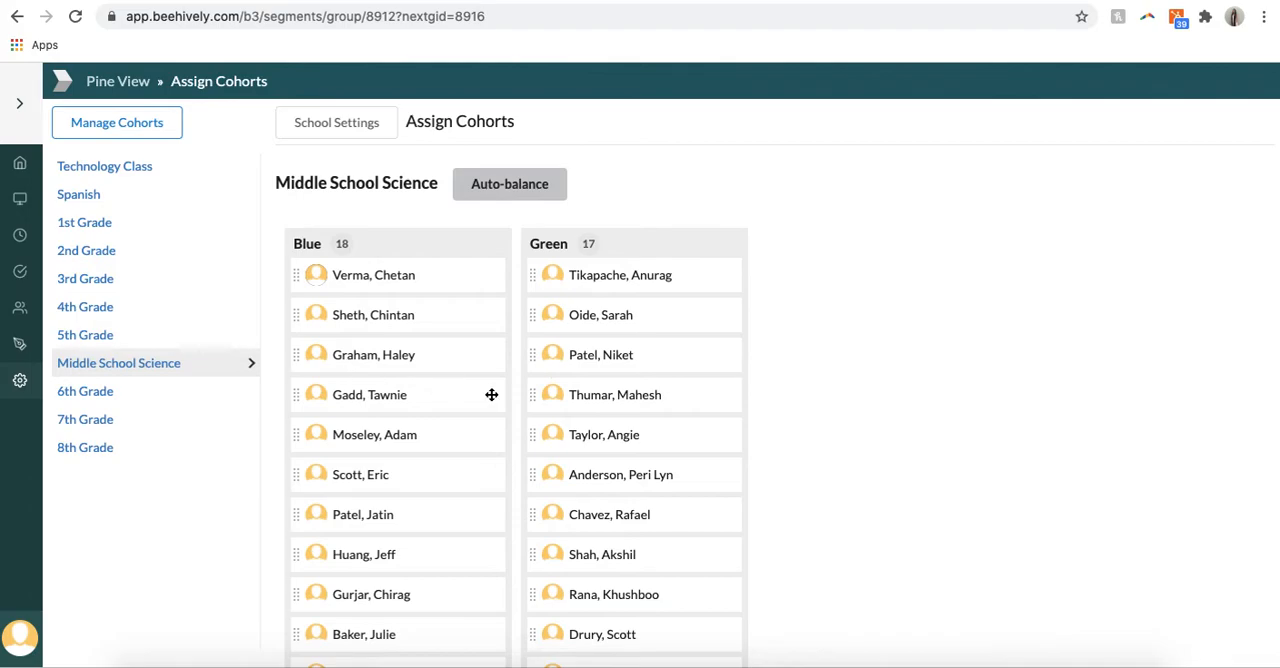
Step: Move two students from Blue to Green and one from Green to Blue, and save the cohort assignments
scroll(491, 394, down, 5)
scroll(491, 394, up, 1)
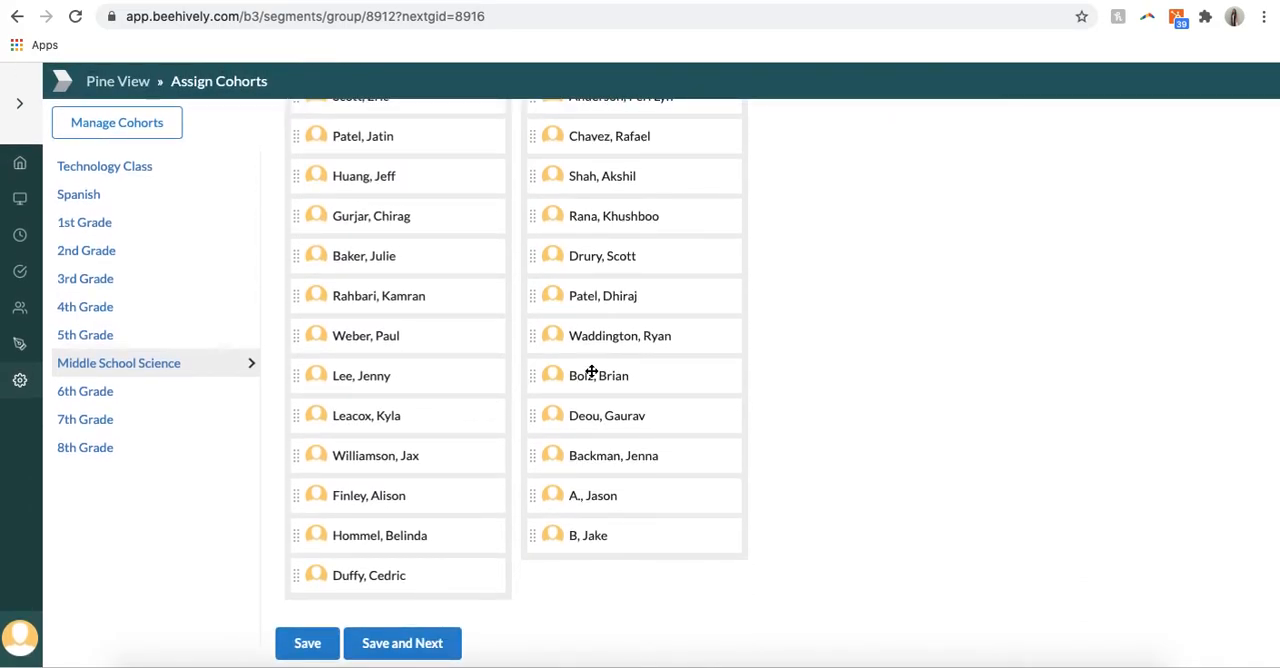
drag(318, 489, 612, 402)
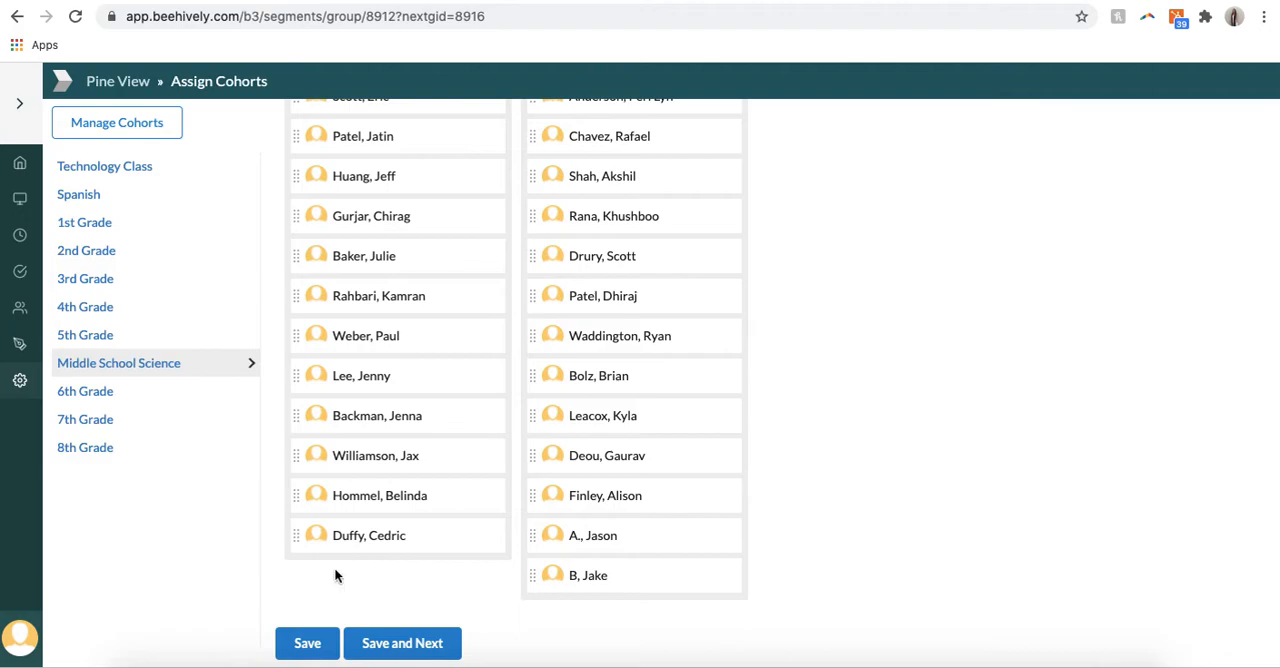
click(307, 645)
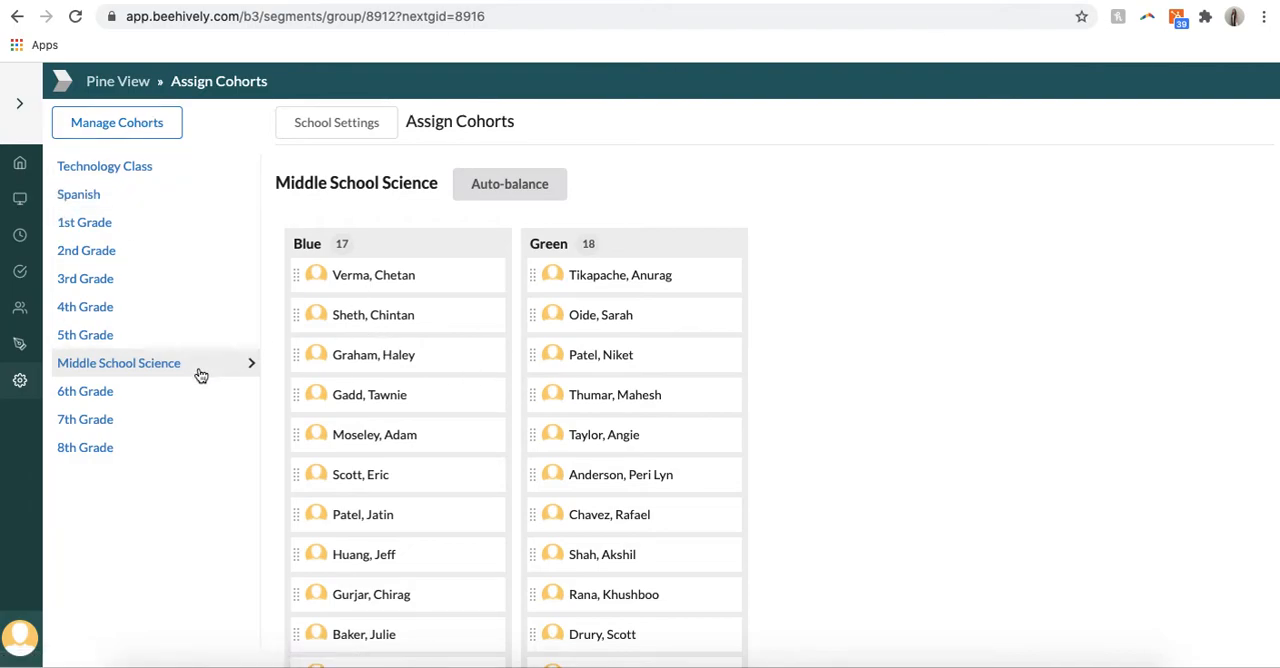
Step: Return to the Middle School Science classroom and open the schedule of its 6th Grade Earth Science course
click(18, 197)
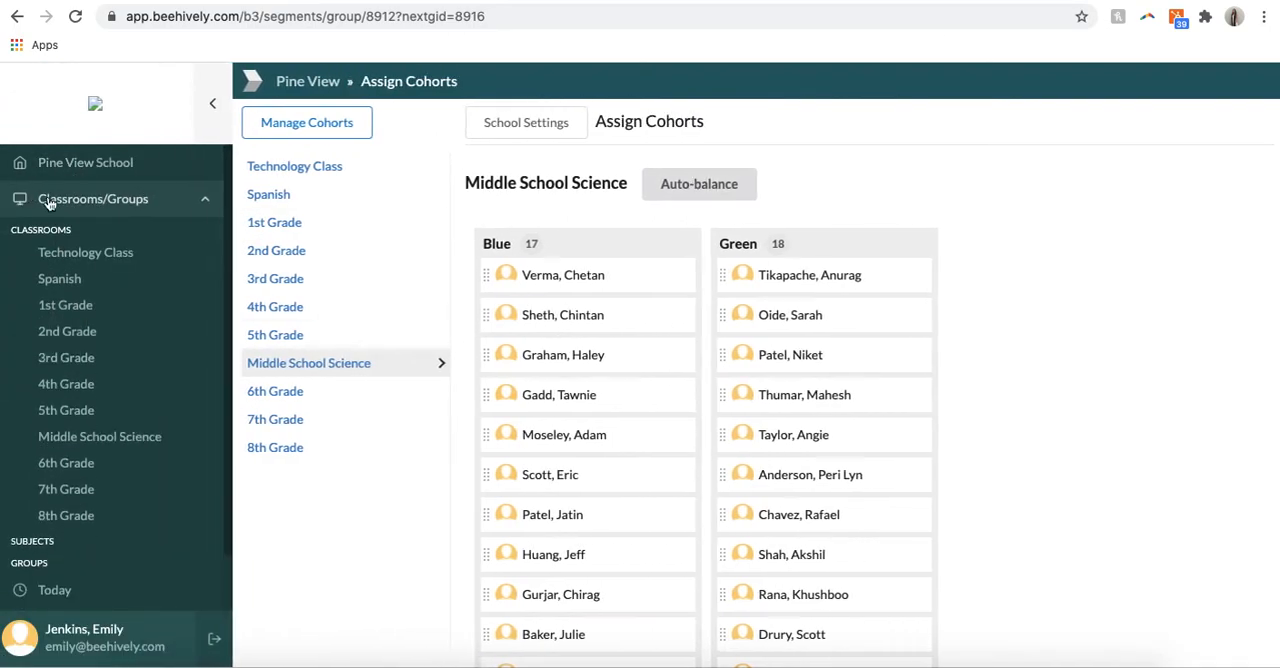
click(134, 433)
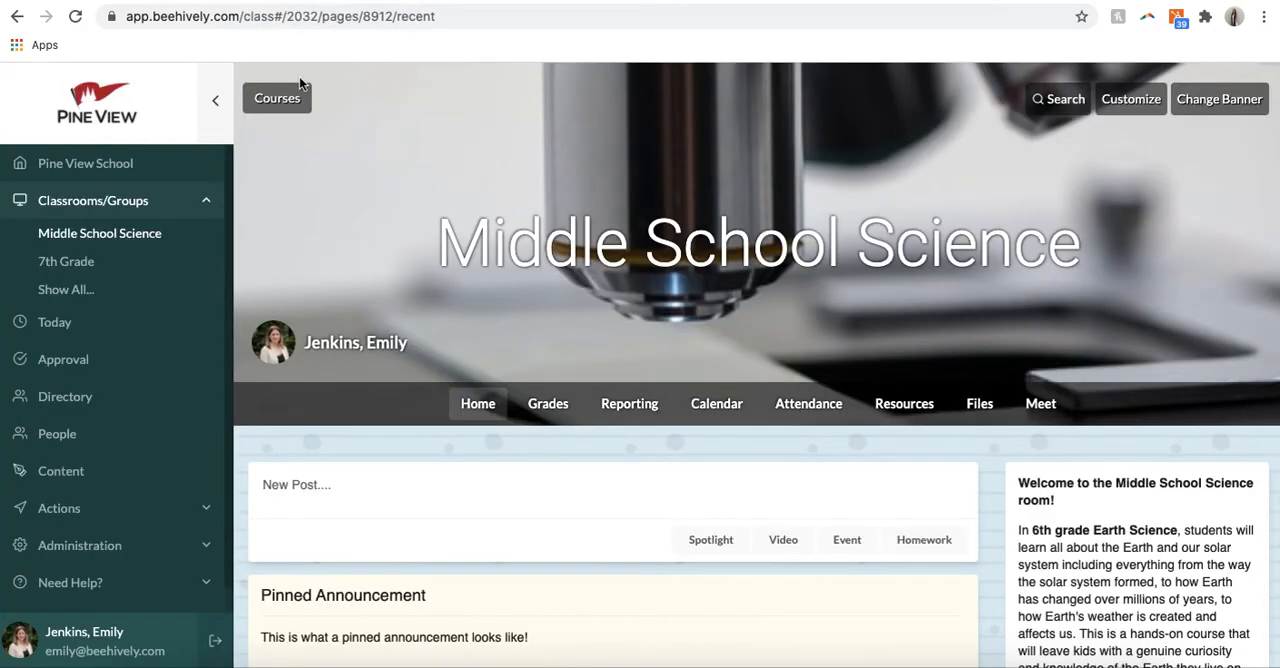
click(285, 100)
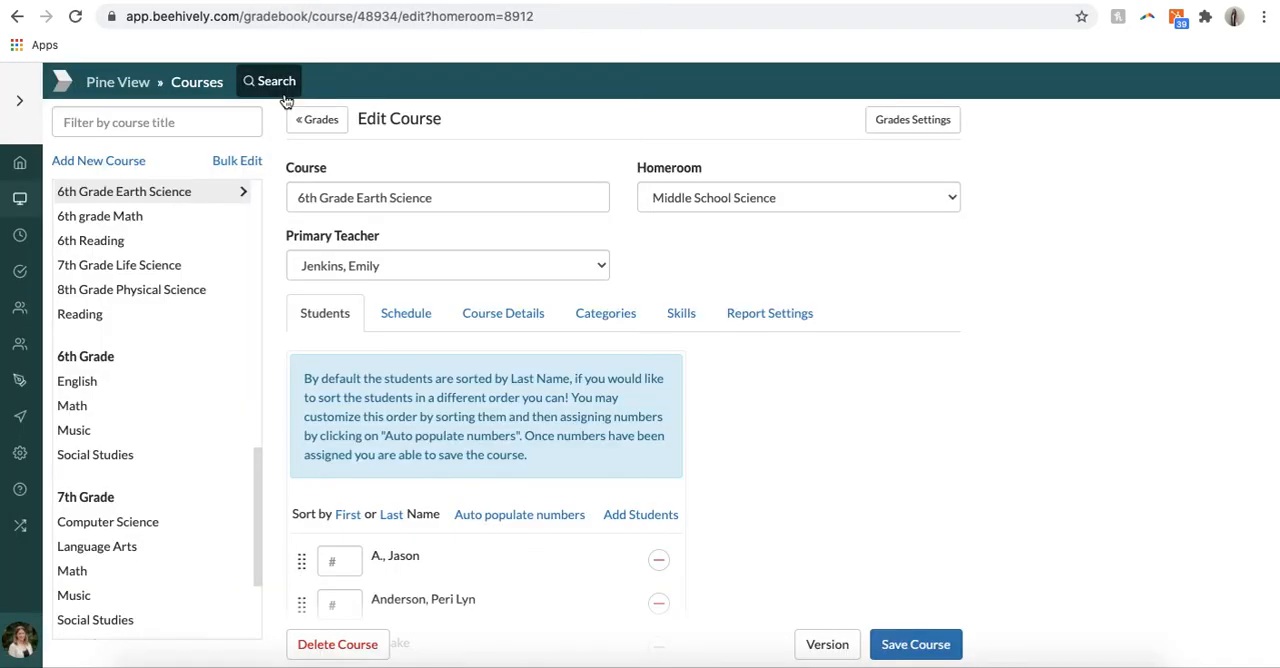
click(410, 318)
Step: Review the Home and School settings of both cohorts across the three trimesters of 6th Grade Earth Science
scroll(510, 419, down, 2)
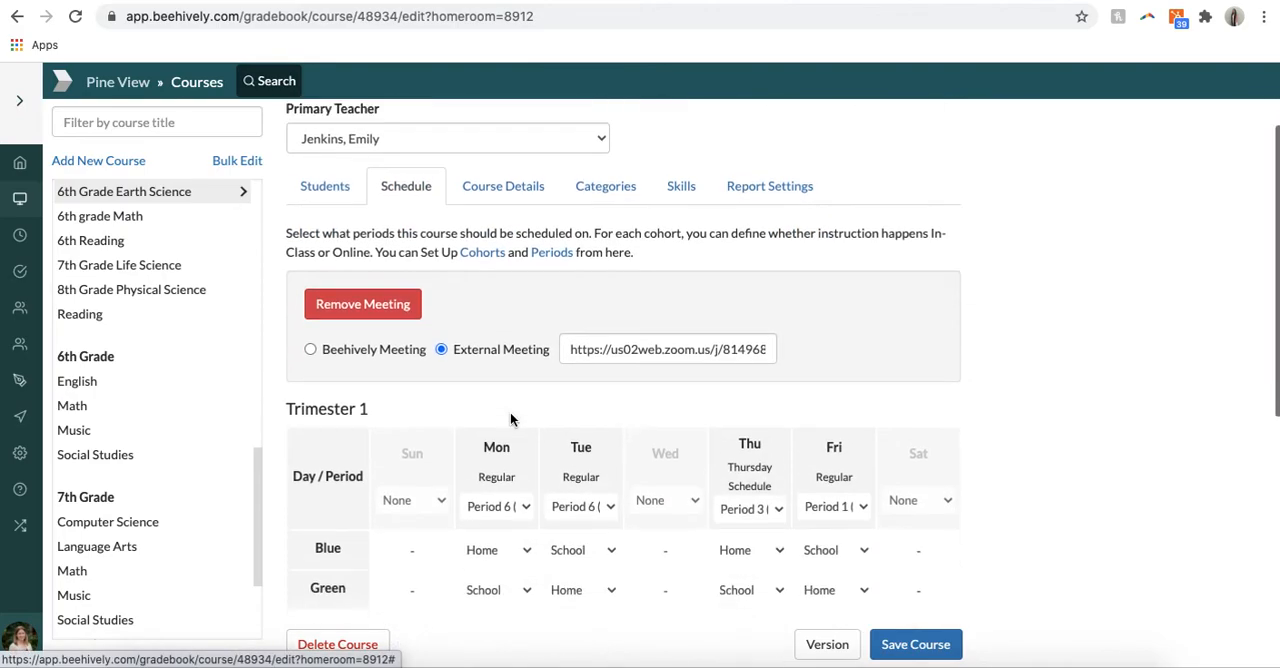
scroll(480, 320, down, 5)
scroll(577, 367, up, 2)
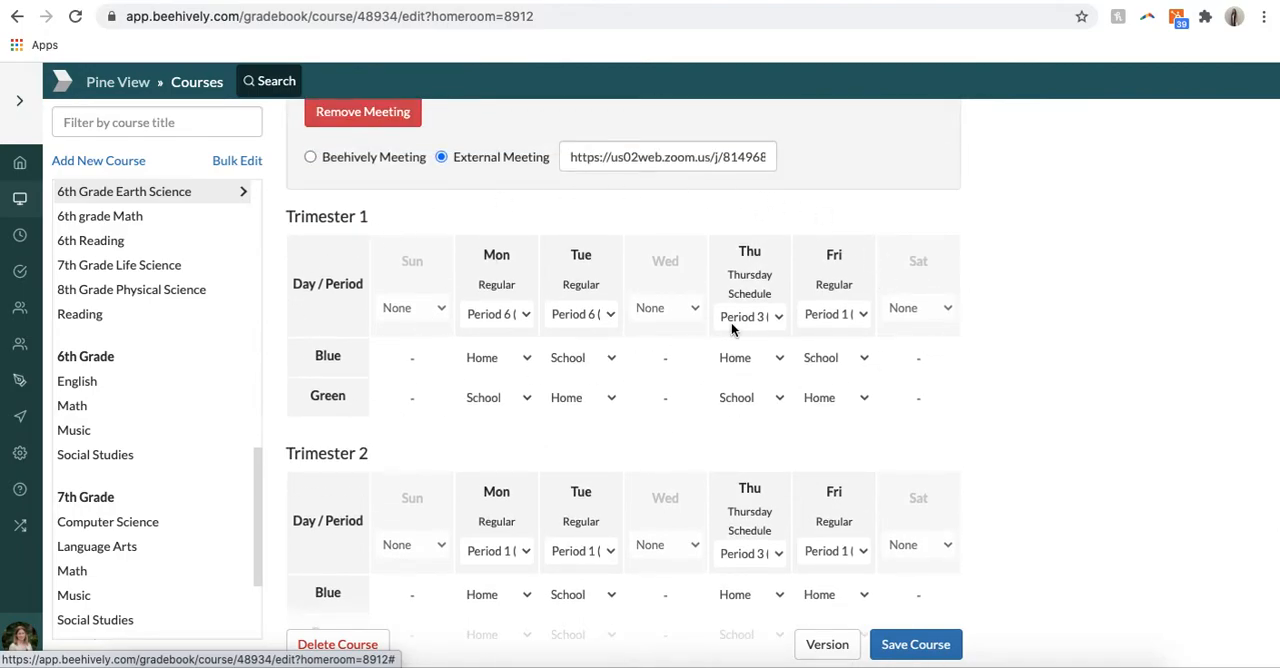
scroll(731, 322, down, 5)
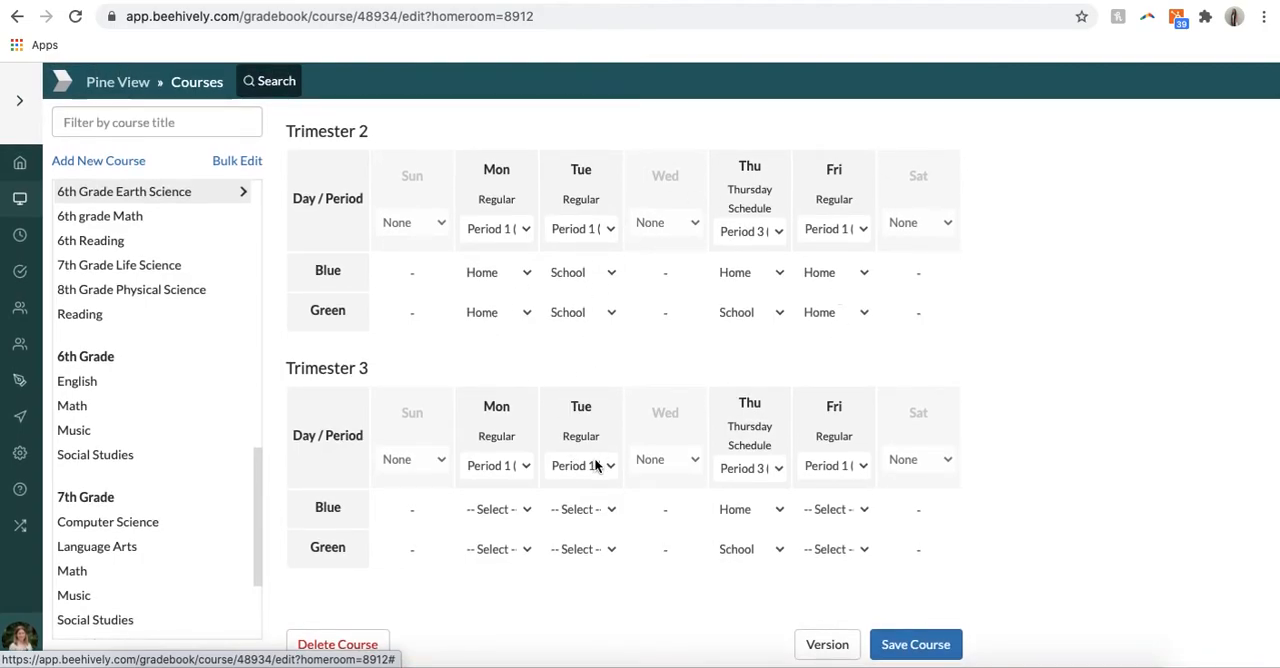
scroll(595, 466, up, 1)
scroll(171, 251, up, 1)
Step: Compare the 6th grade Math schedule and meeting settings with those of 6th Grade Earth Science, ending on Earth Science
click(150, 285)
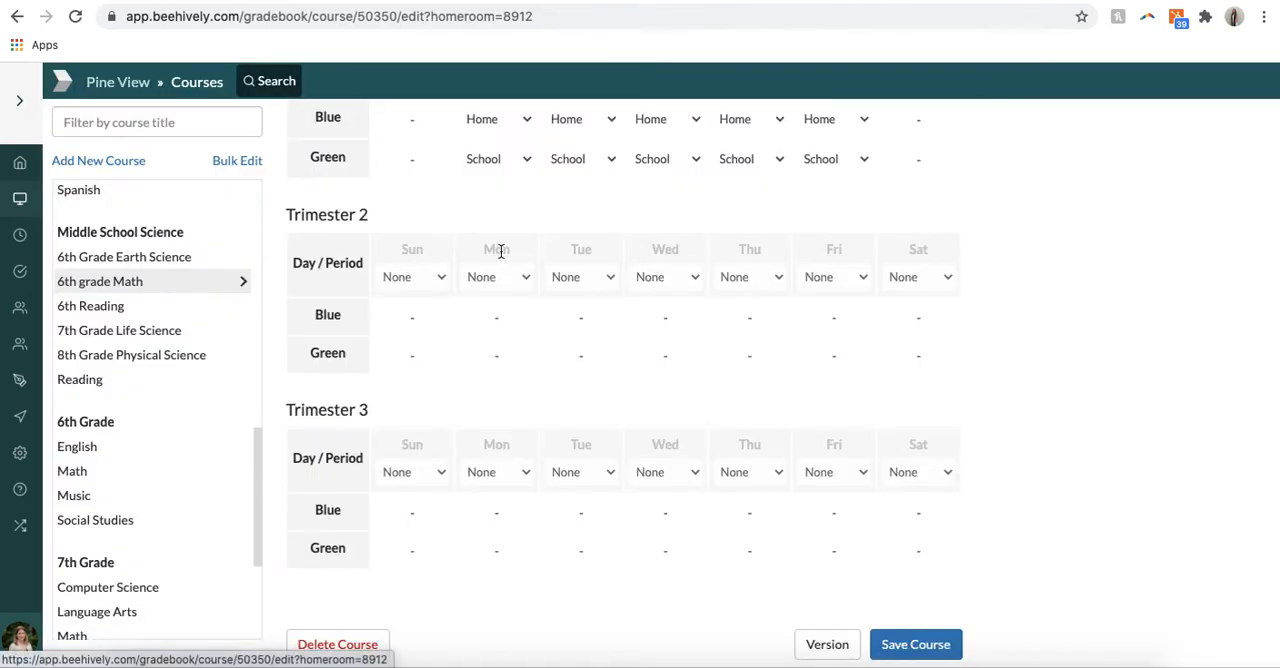
scroll(500, 251, up, 5)
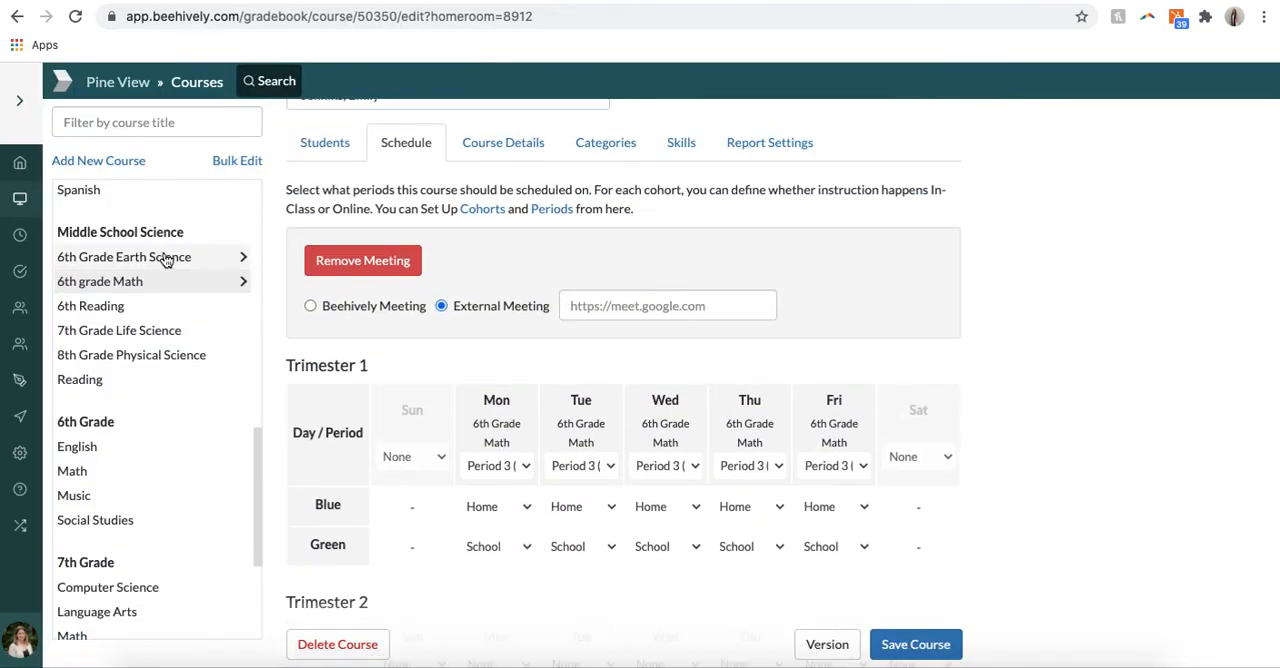
click(165, 257)
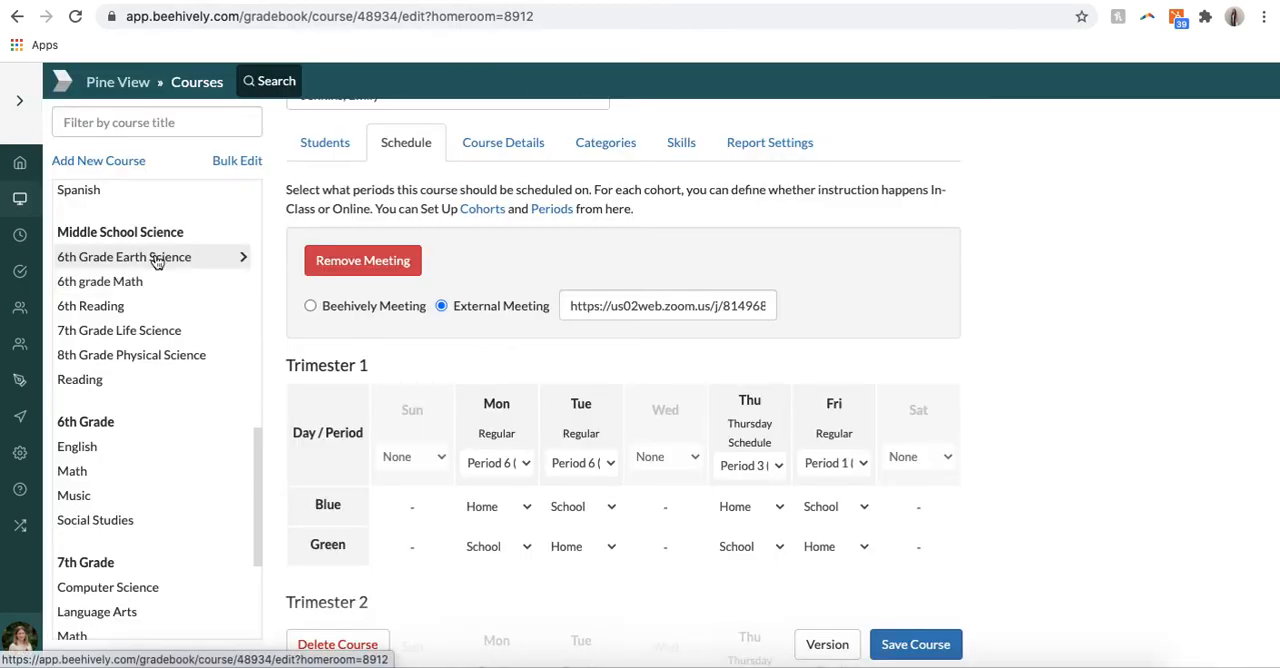
click(148, 281)
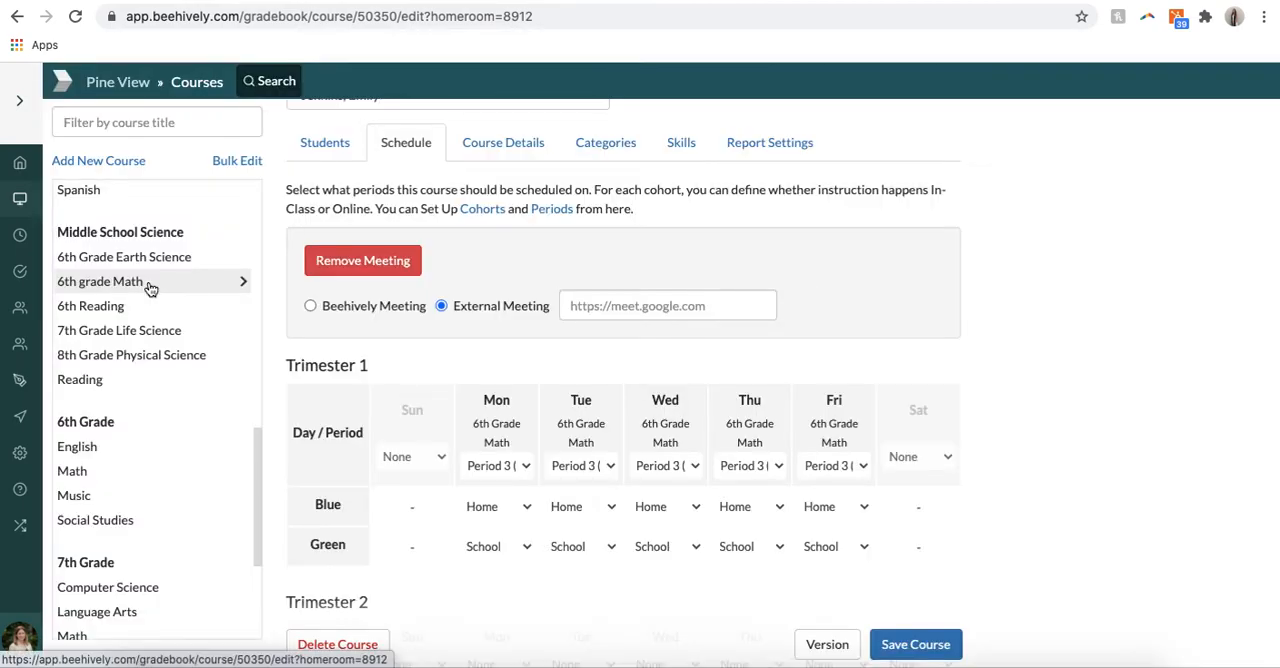
click(152, 256)
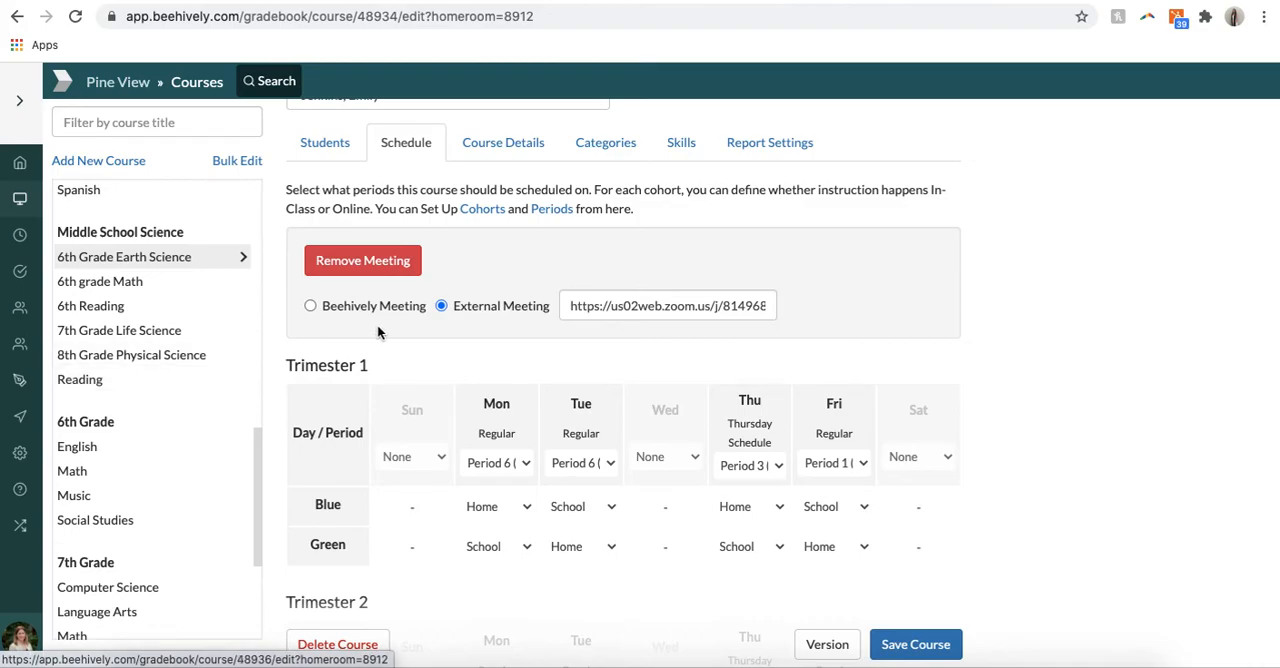
scroll(377, 324, up, 3)
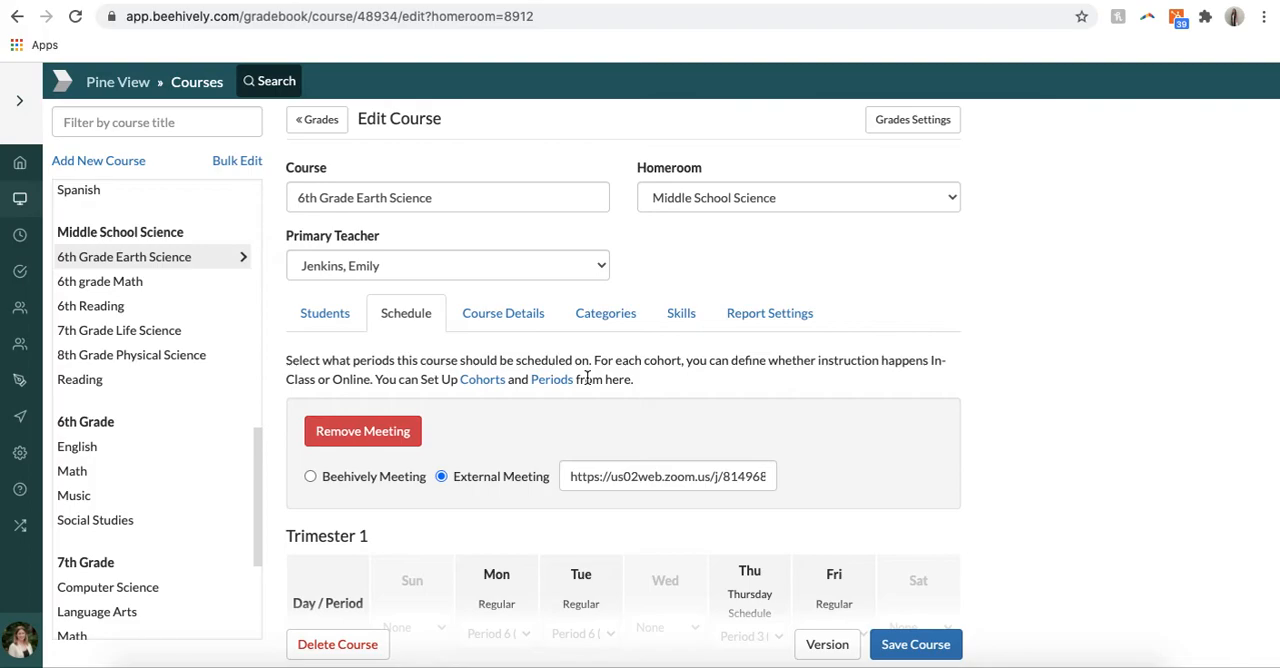
Step: Open the Today agenda and look through the day's class meetings from Period 1 to Period 6
click(18, 242)
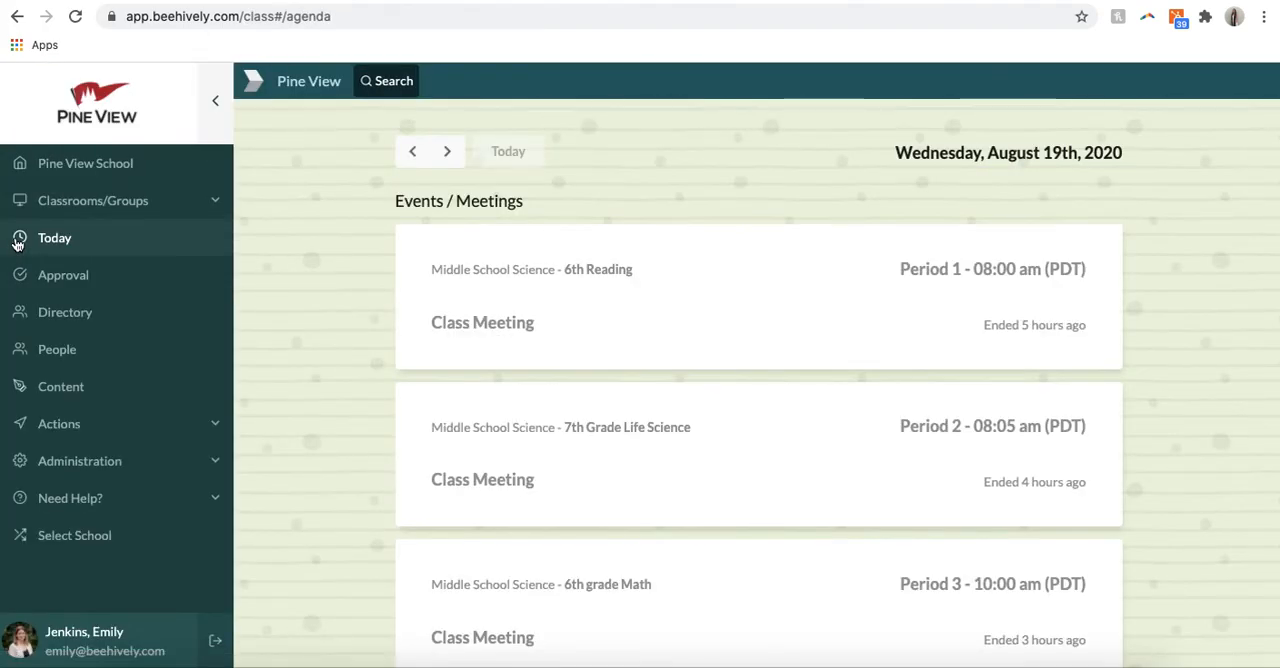
scroll(661, 468, down, 3)
scroll(661, 468, down, 2)
scroll(661, 468, up, 5)
scroll(873, 325, down, 3)
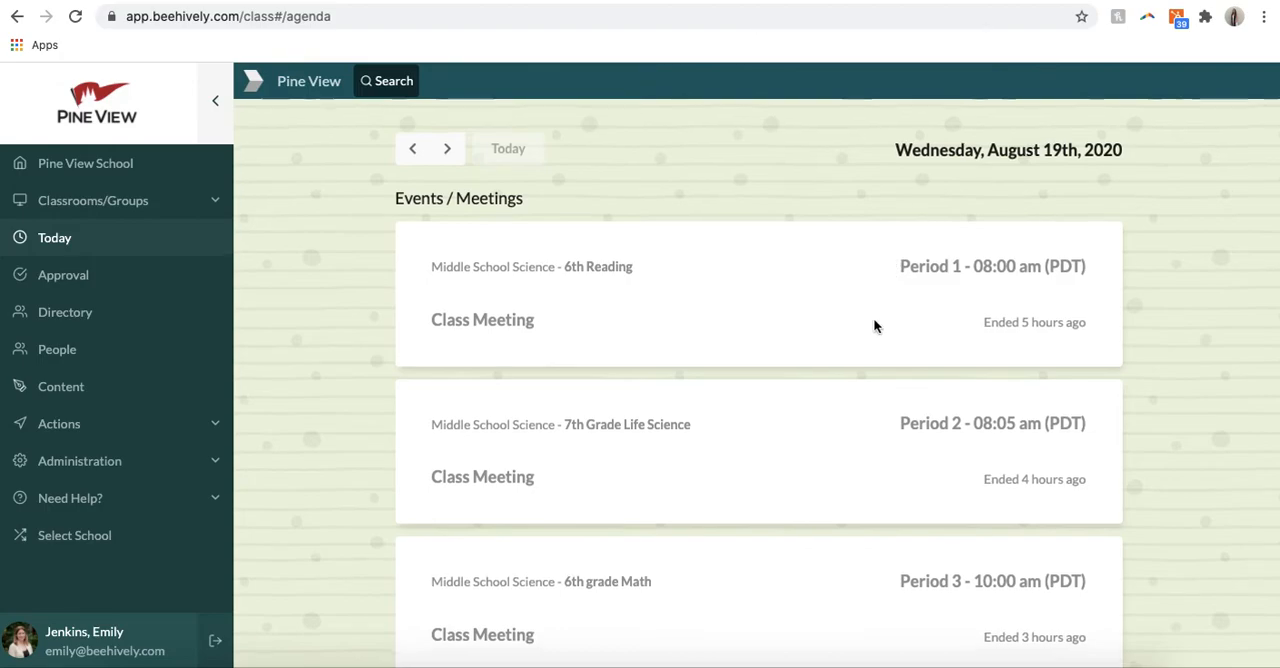
scroll(873, 325, down, 3)
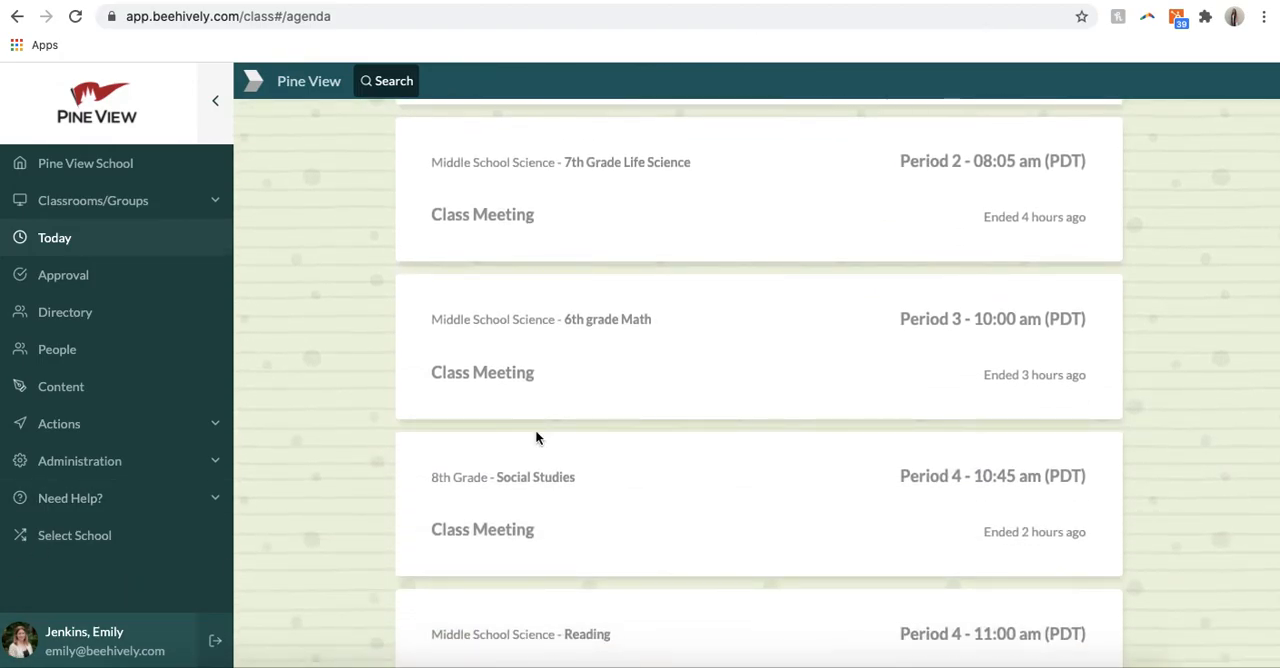
scroll(731, 385, down, 10)
scroll(731, 381, down, 4)
scroll(731, 381, up, 2)
scroll(731, 381, down, 4)
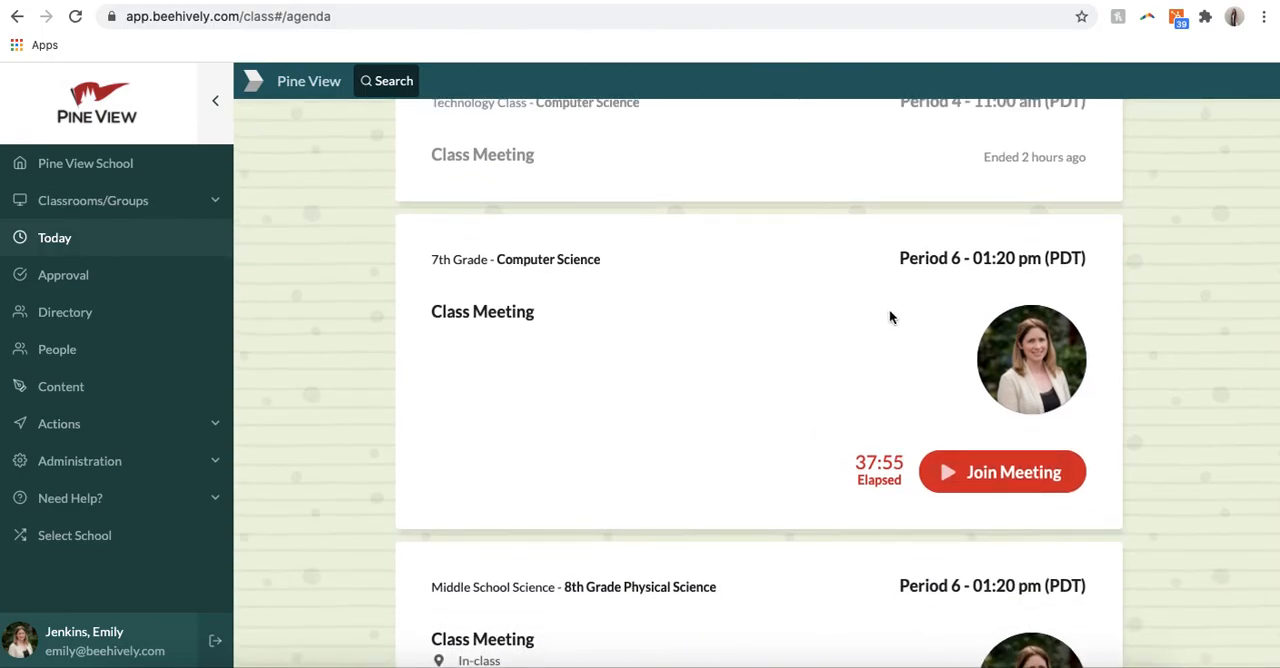
Step: Examine the Period 6 Computer Science and 8th Grade Physical Science meetings with their join options and resources, and return to the agenda's start
scroll(946, 317, down, 2)
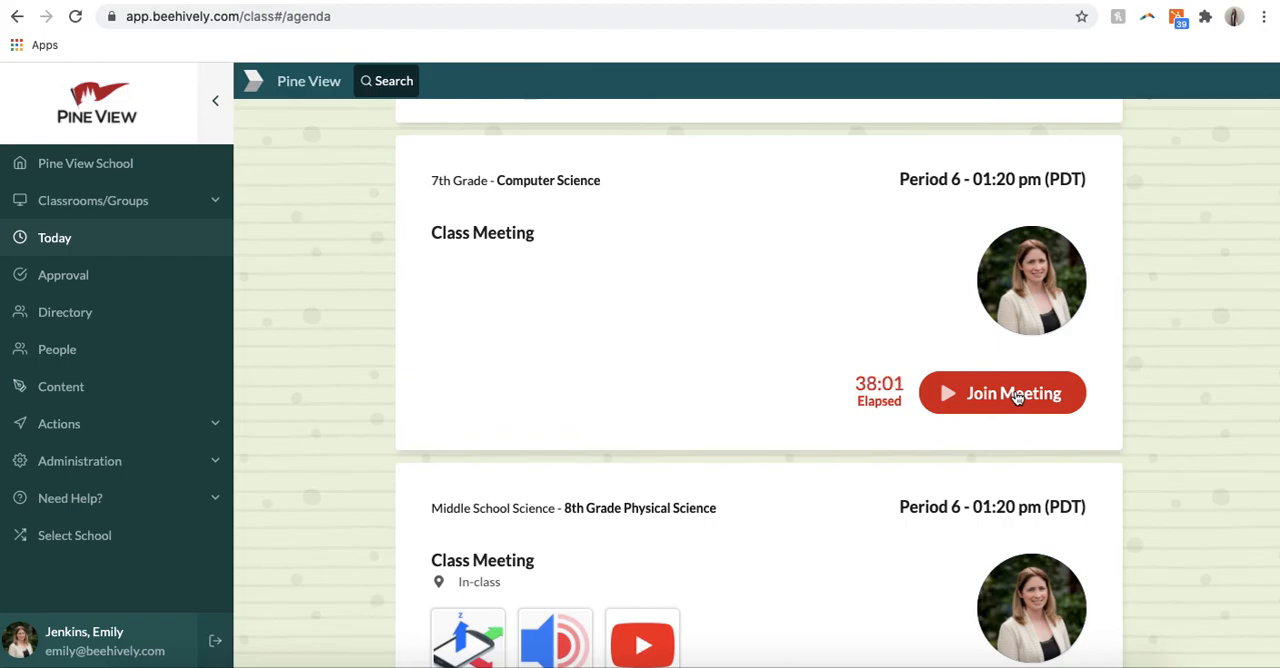
scroll(1016, 397, down, 3)
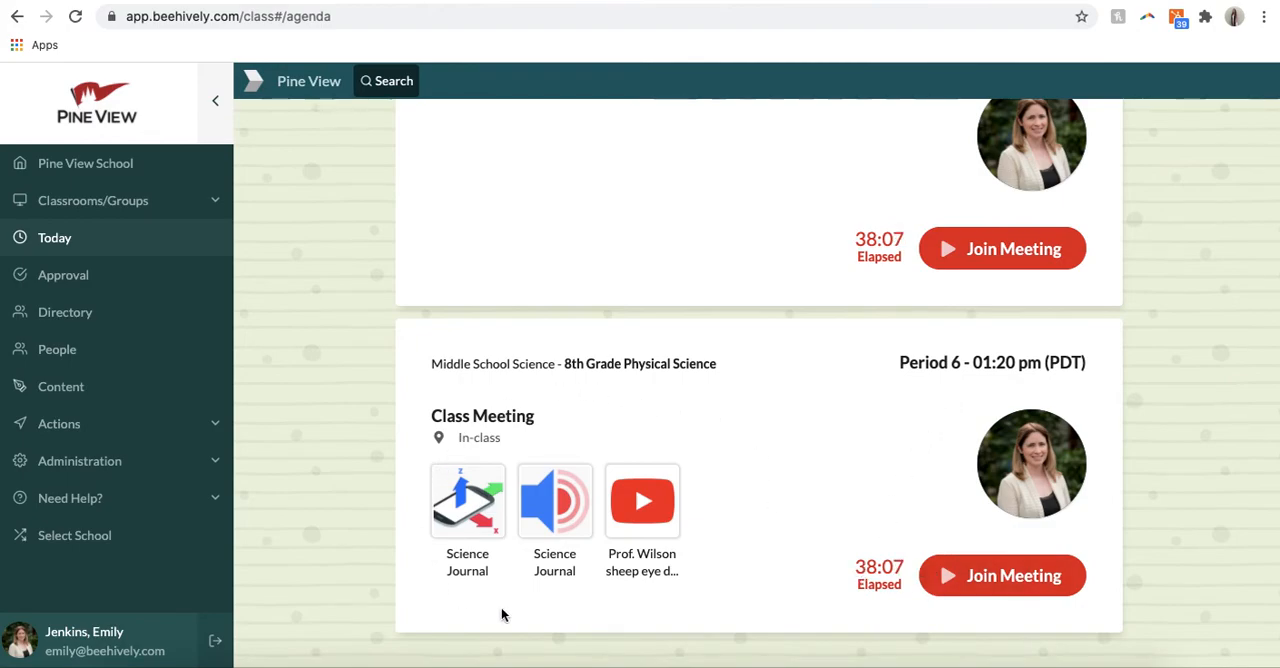
scroll(636, 508, up, 3)
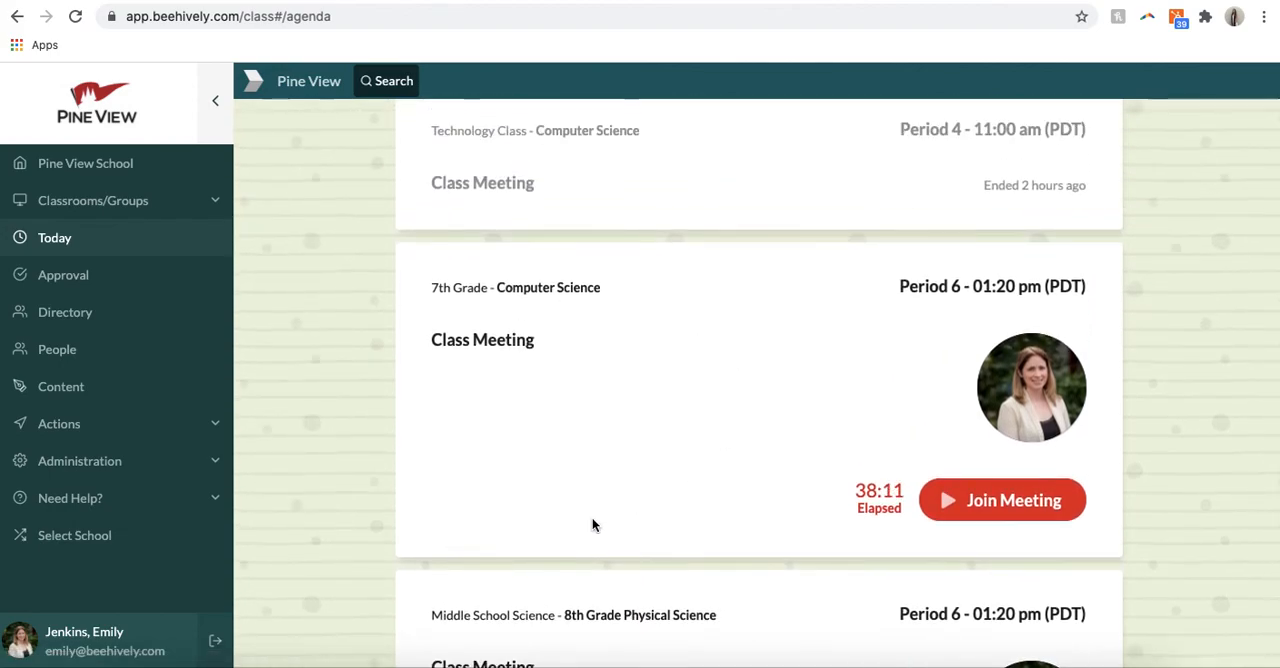
scroll(589, 417, down, 3)
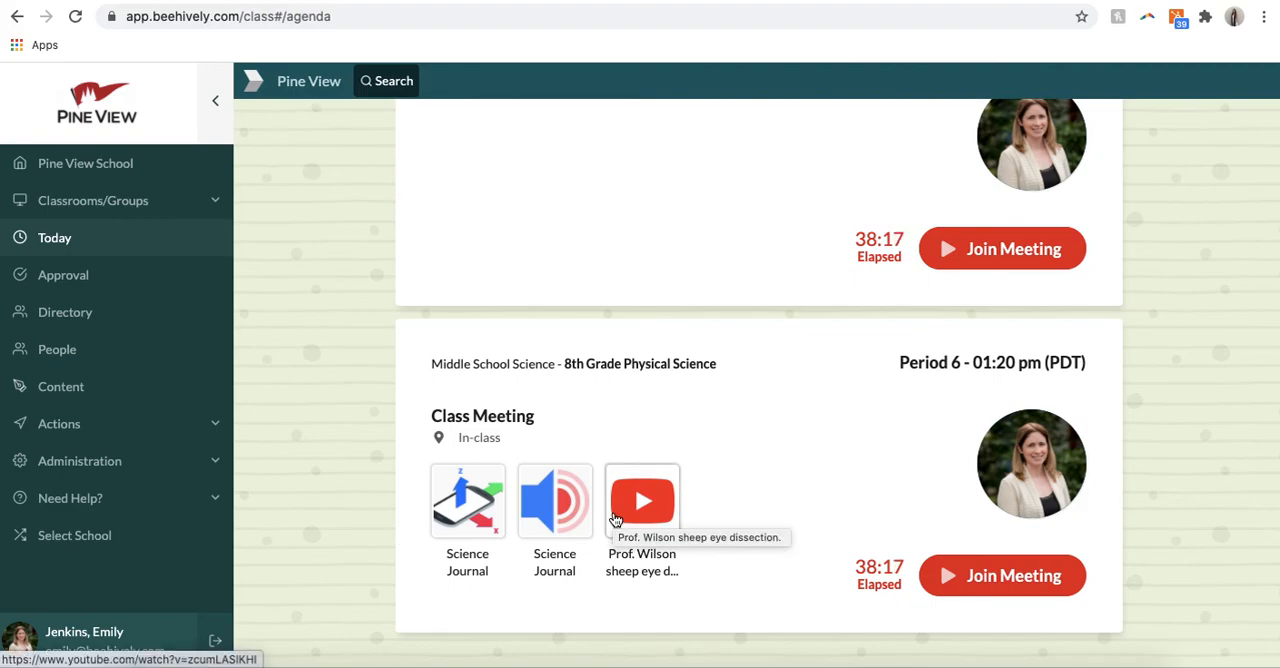
scroll(615, 519, up, 10)
scroll(615, 519, up, 4)
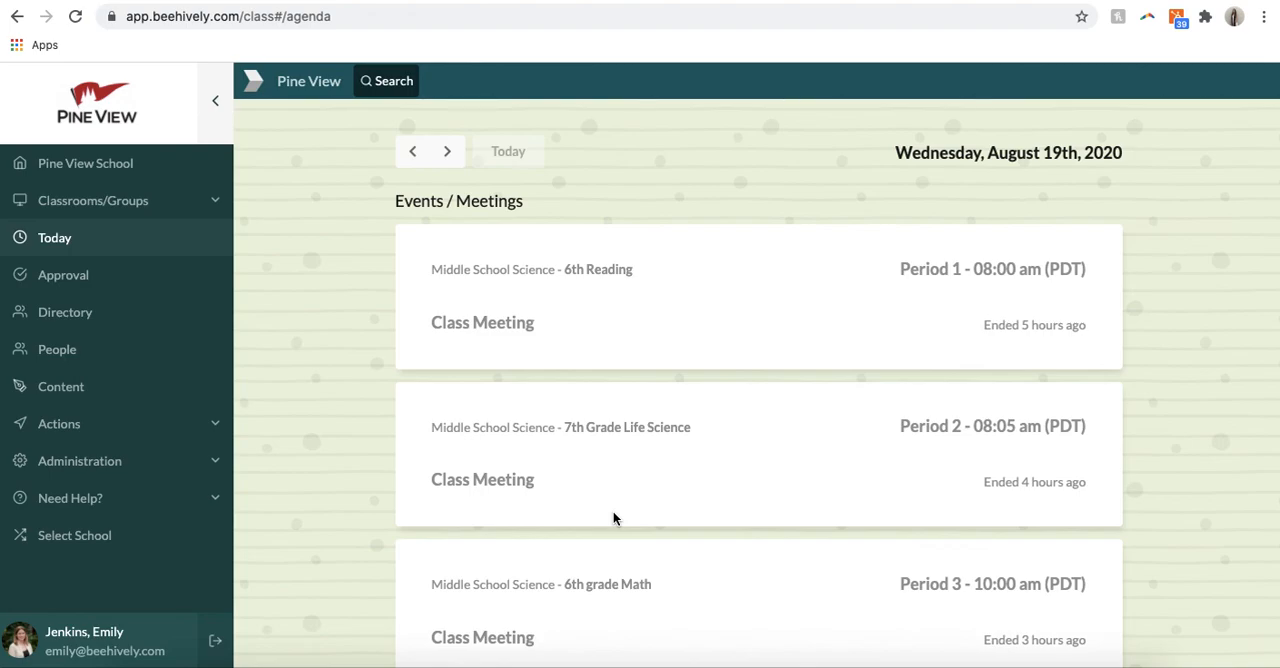
click(1019, 666)
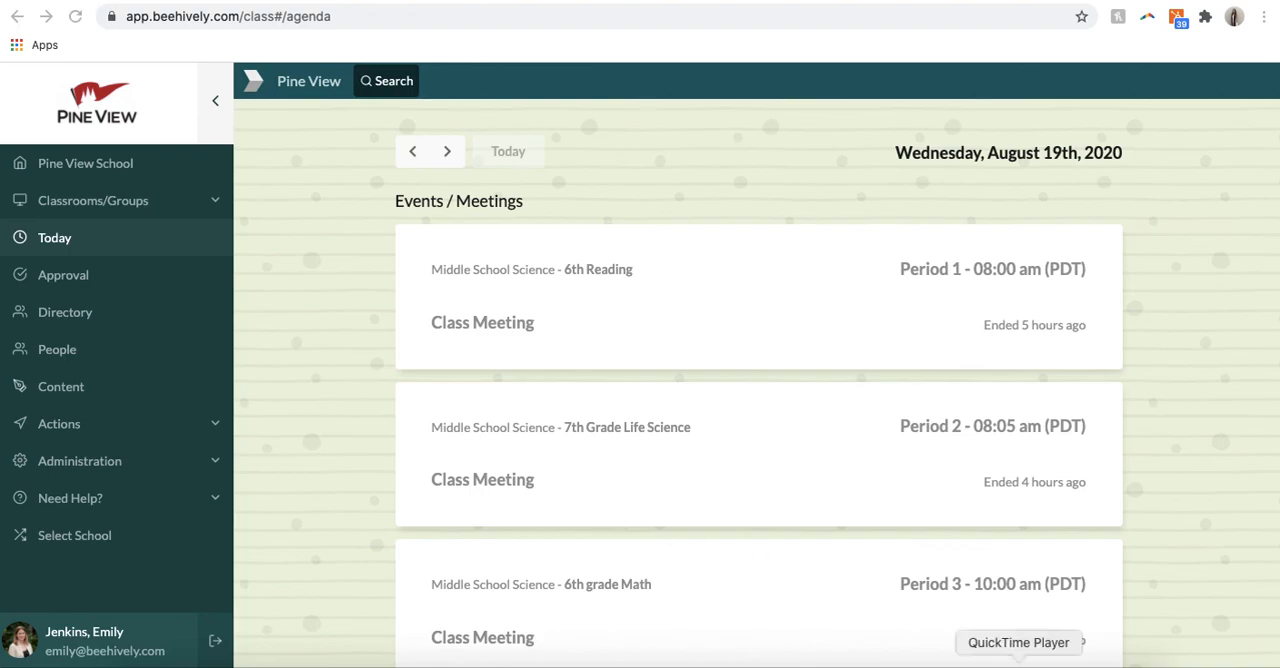